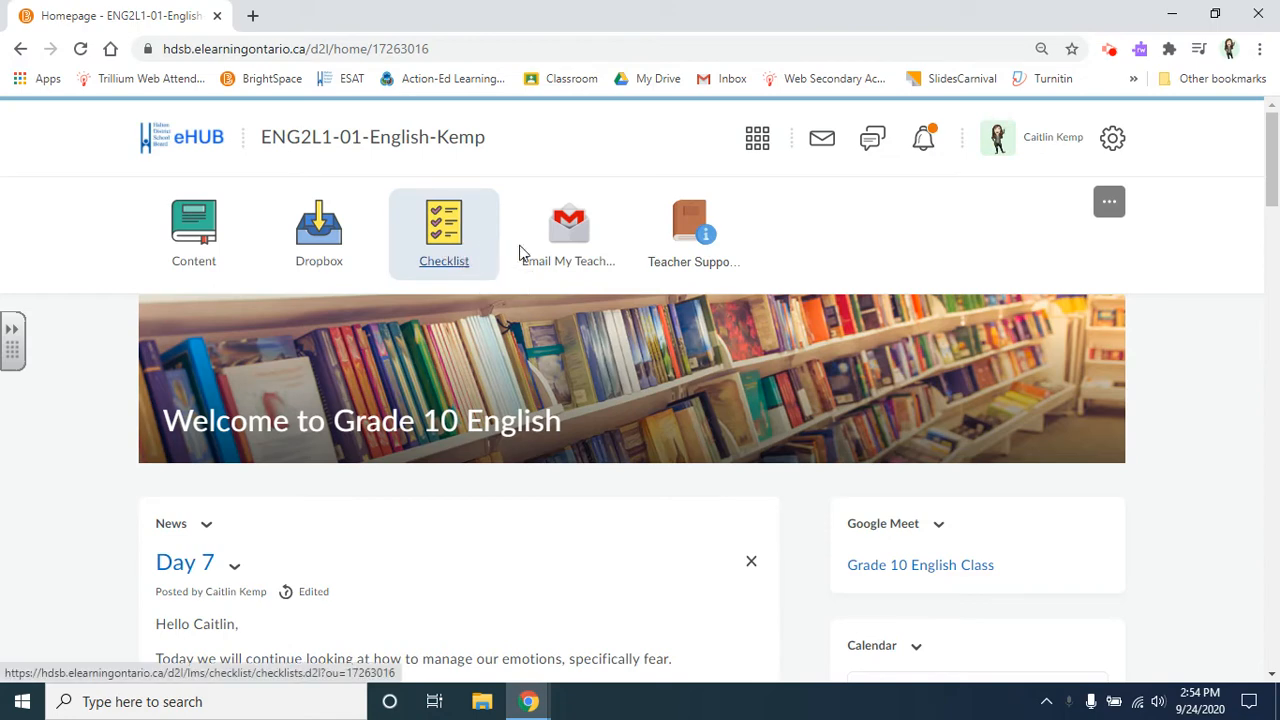
Open the course's Checklists tool through the teacher support course-editing page
click(692, 262)
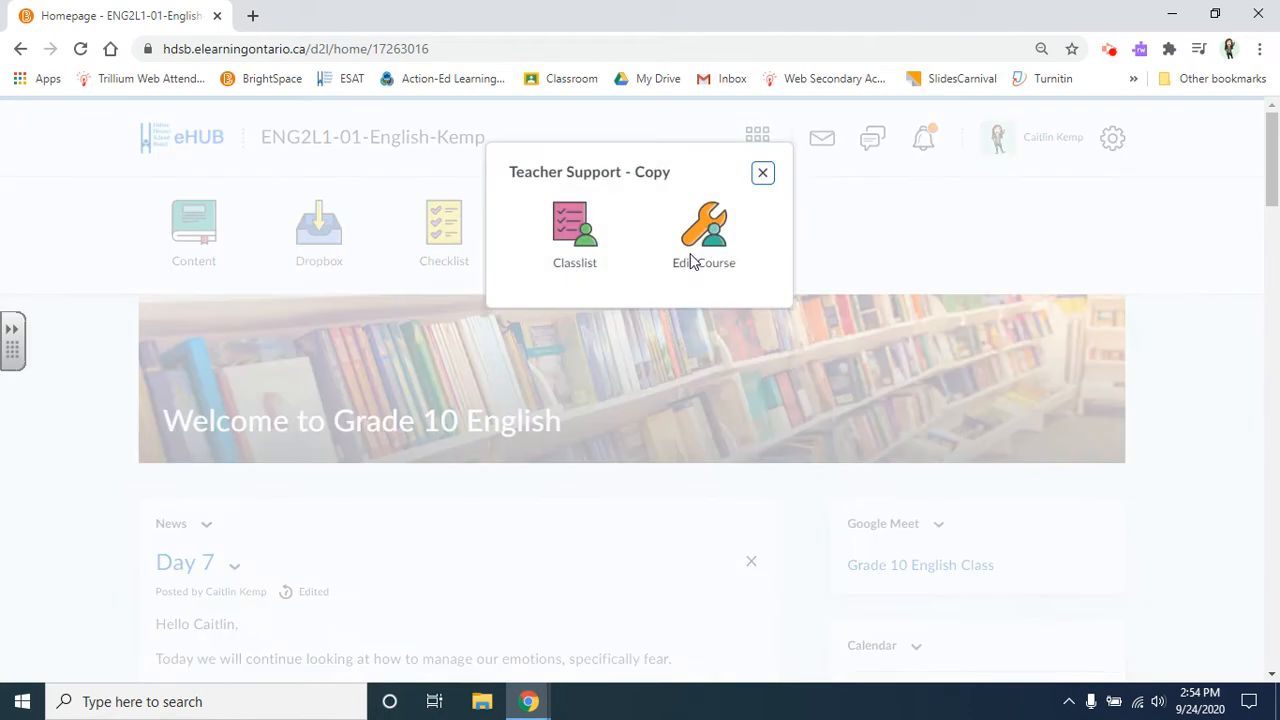
click(697, 261)
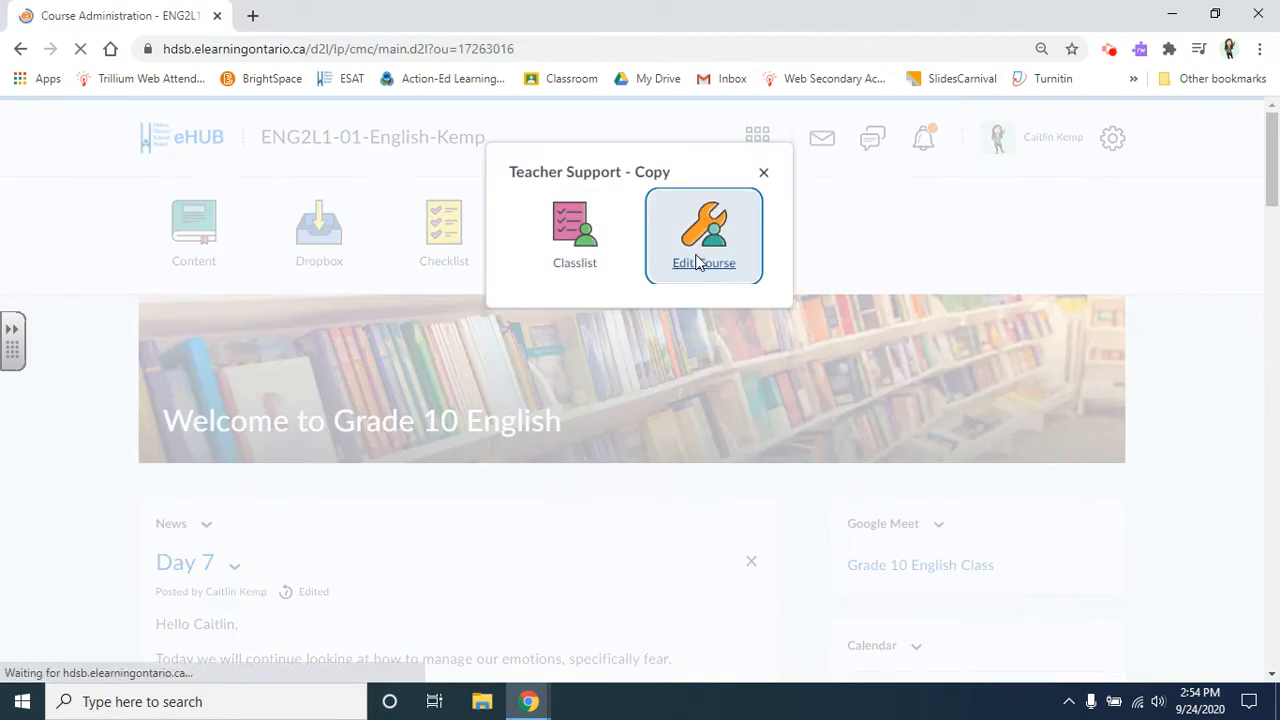
scroll(578, 392, down, 5)
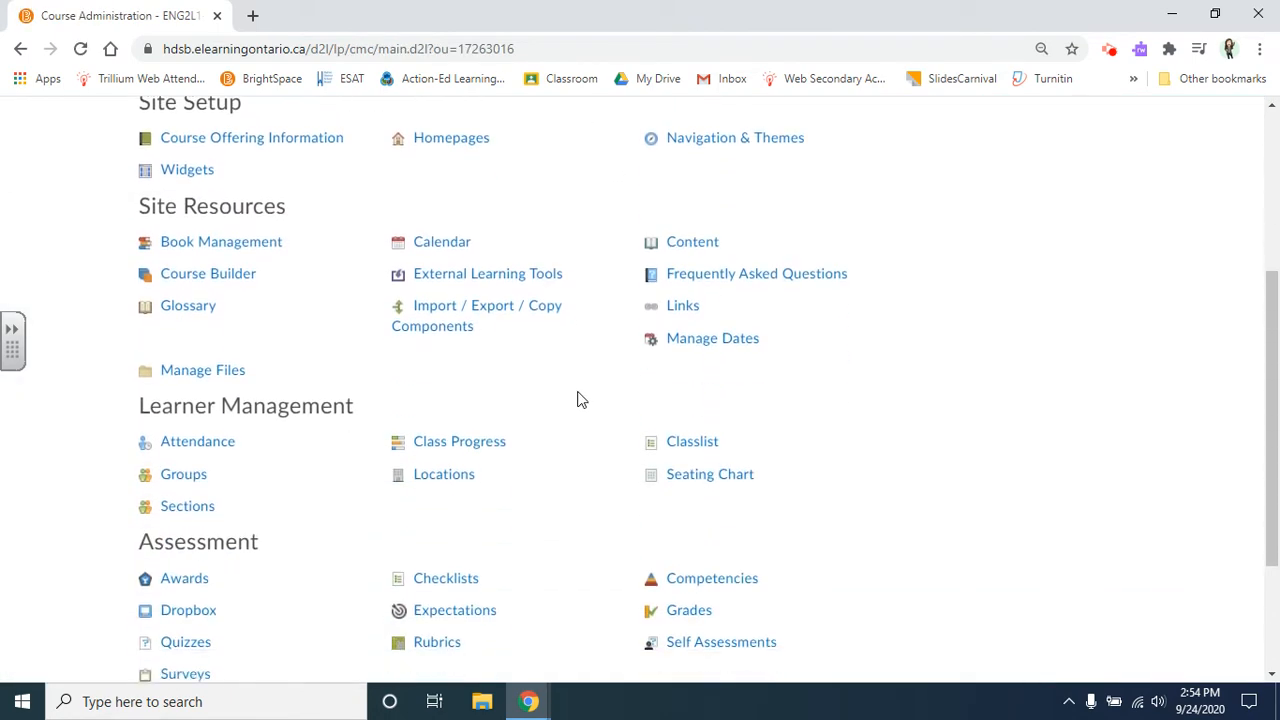
click(466, 428)
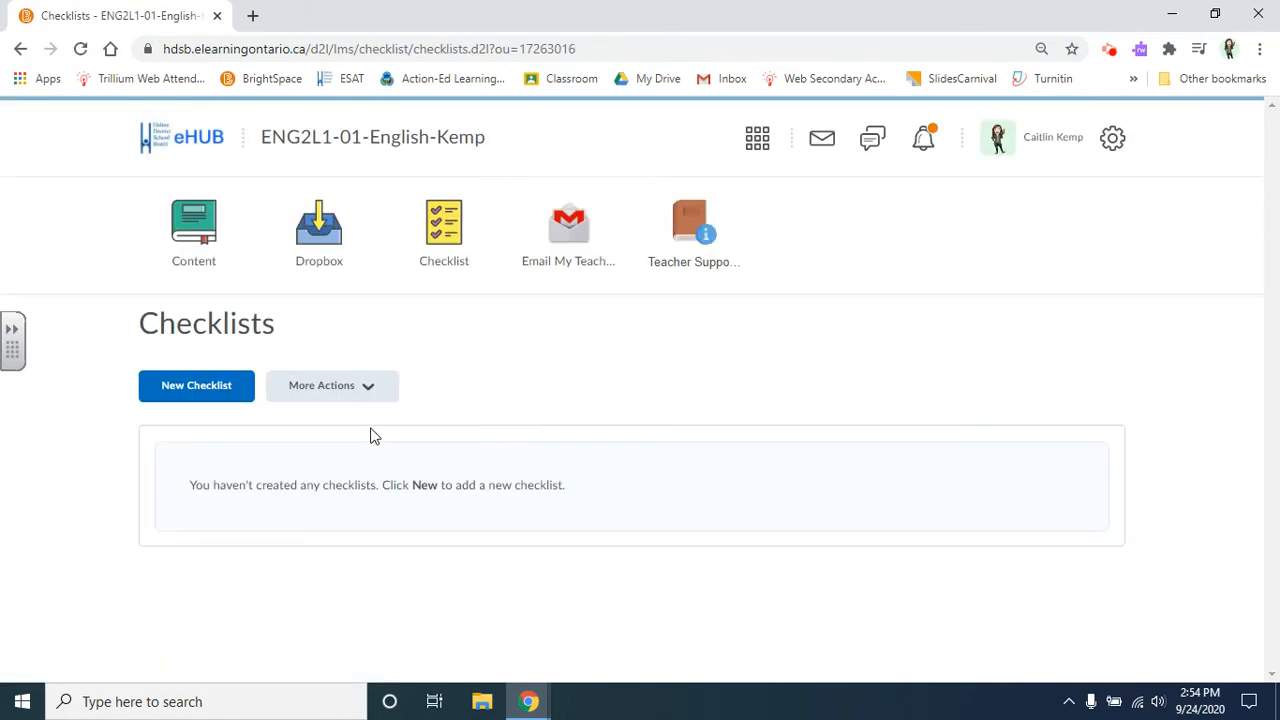
Create a new checklist named "Day 1" with the description "Please complete the following tasks for Day 1 learning."
click(205, 395)
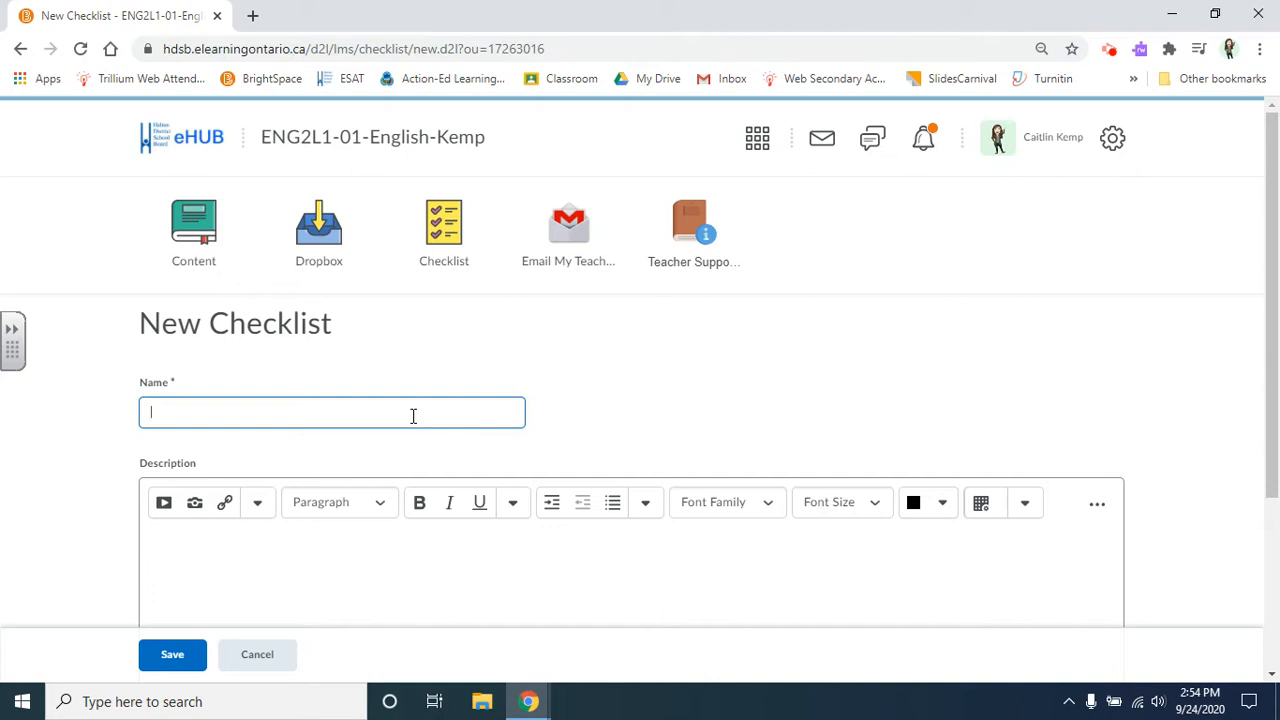
text(Day 1)
scroll(413, 416, down, 2)
click(434, 433)
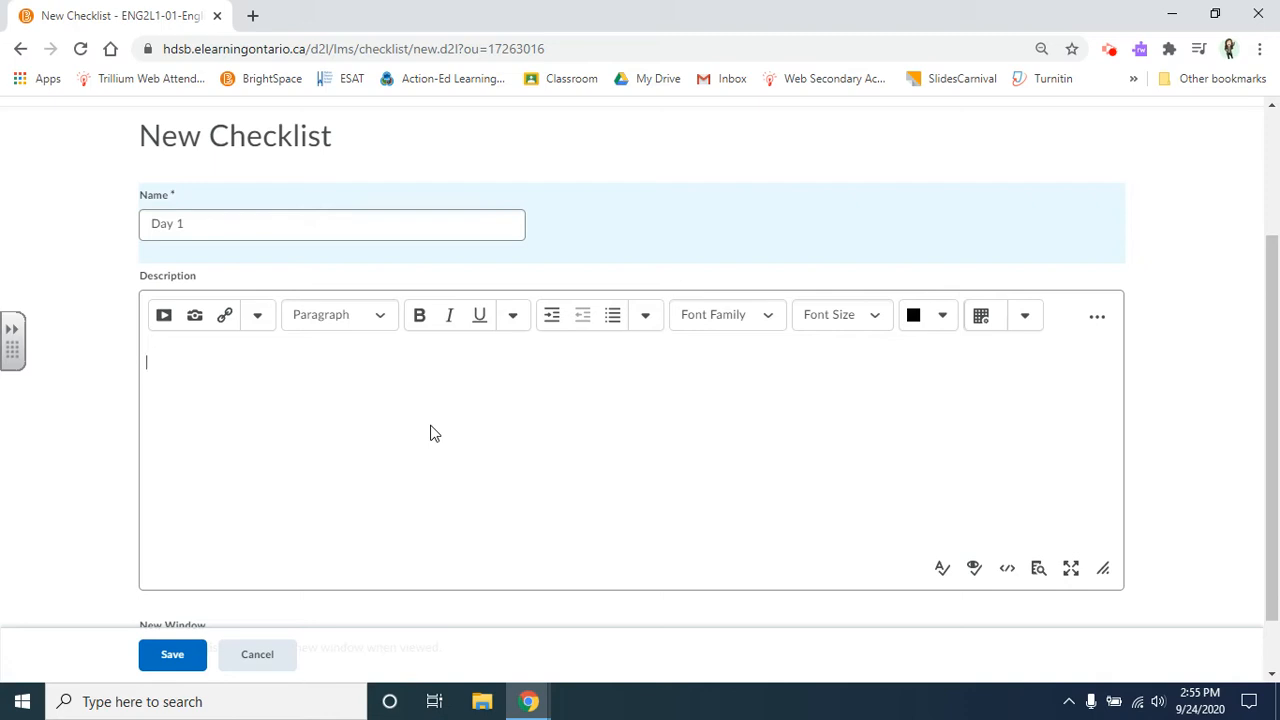
text(Please complete the follo)
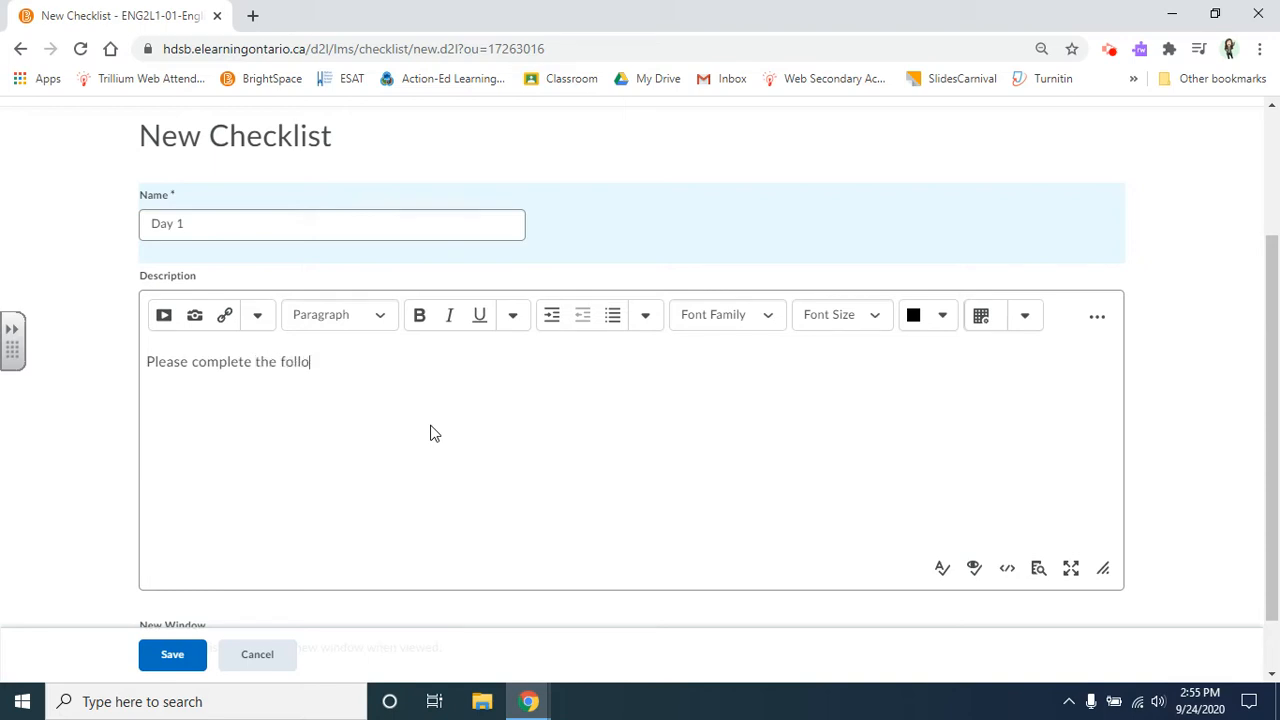
text(wing tasks for Day 1 lea)
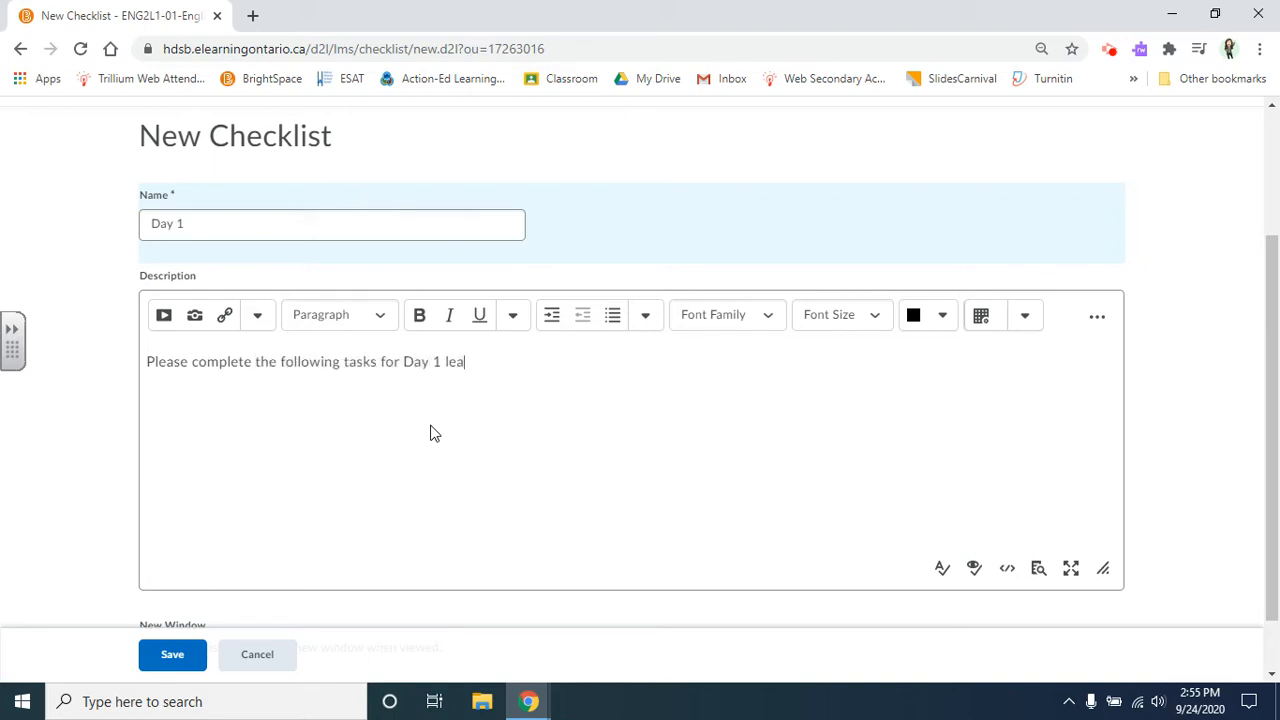
text(rning.)
Set the checklist to open in a new window when viewed and save it
scroll(449, 437, down, 1)
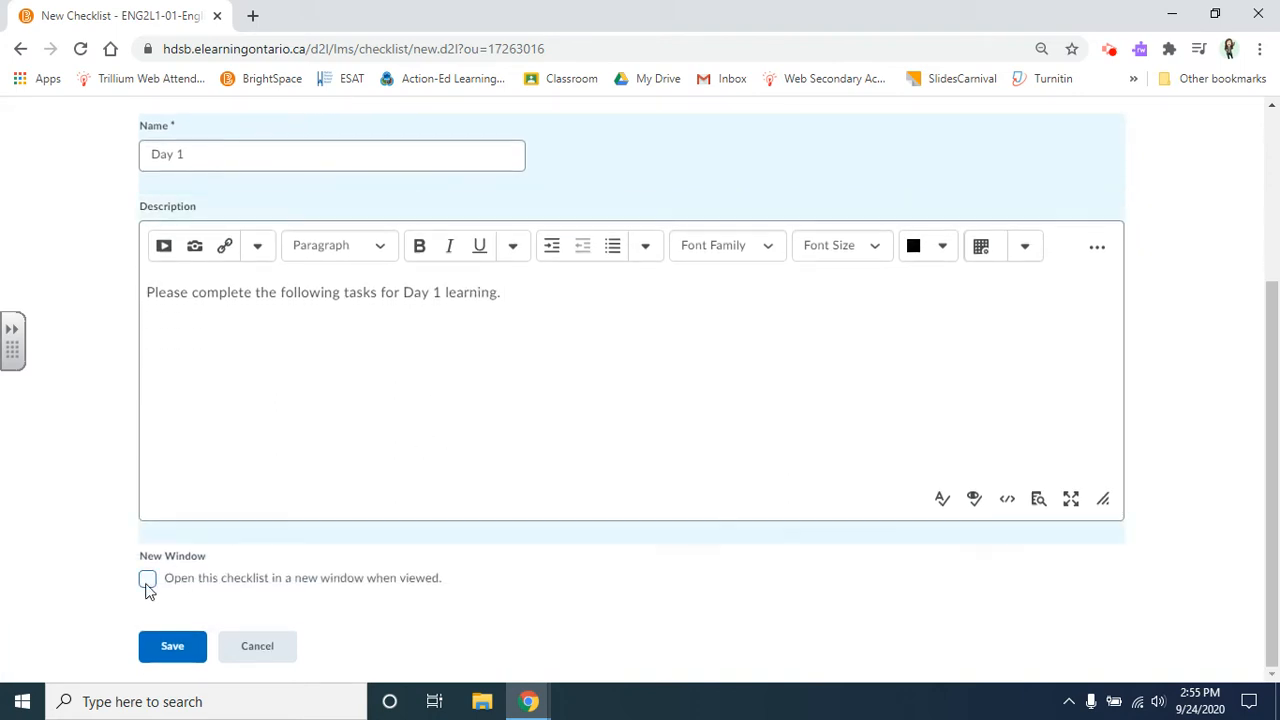
click(147, 585)
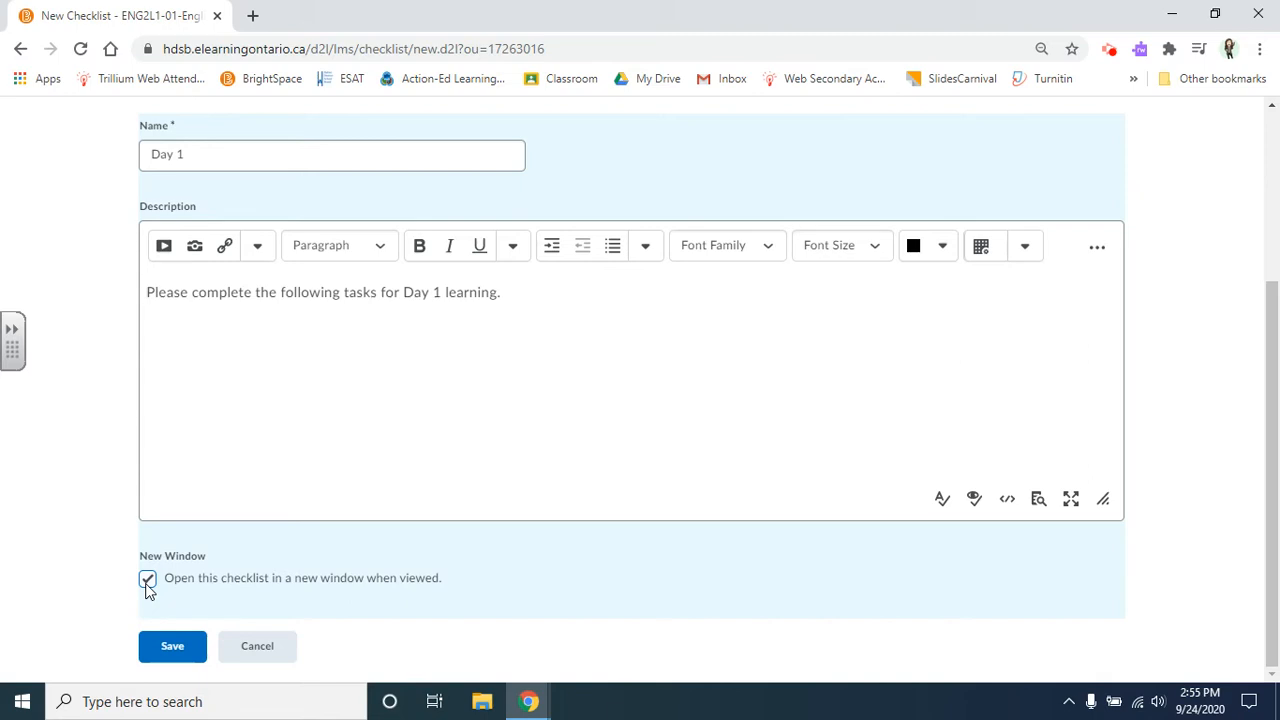
click(160, 646)
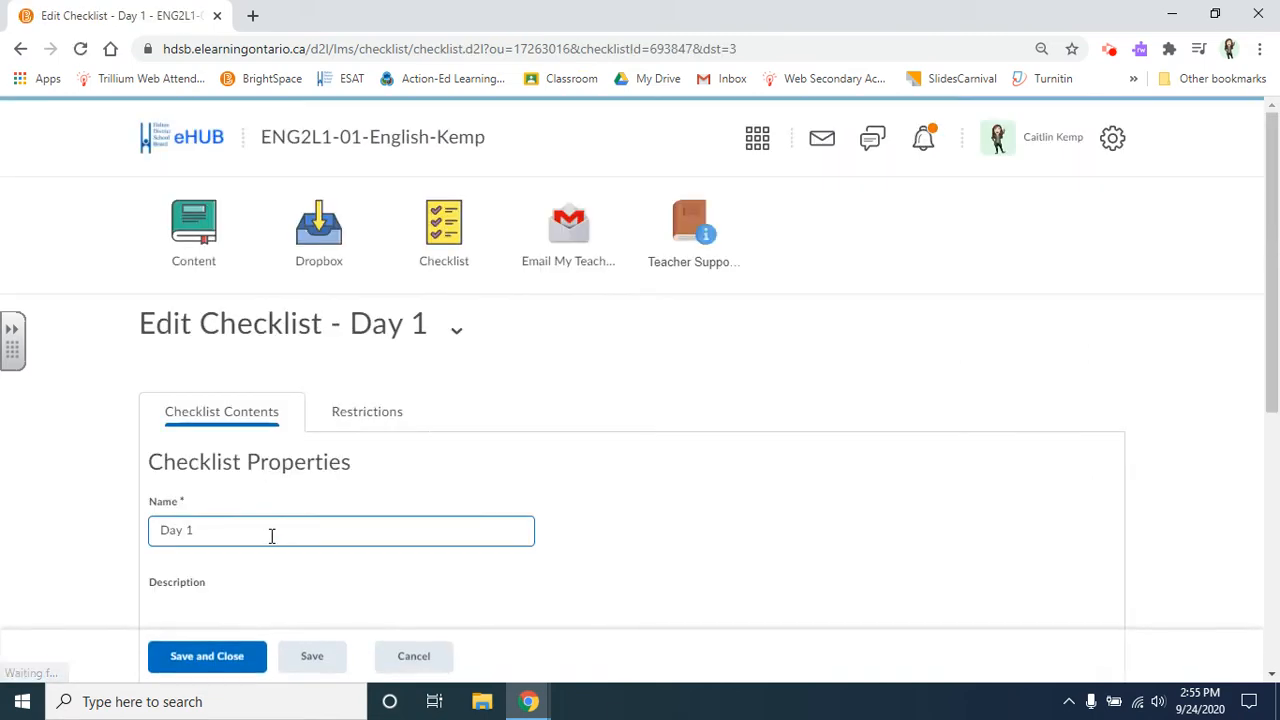
Add two categories to the Day 1 checklist, "What is Courage?" and "Reading Fluency", and save them
scroll(271, 536, down, 5)
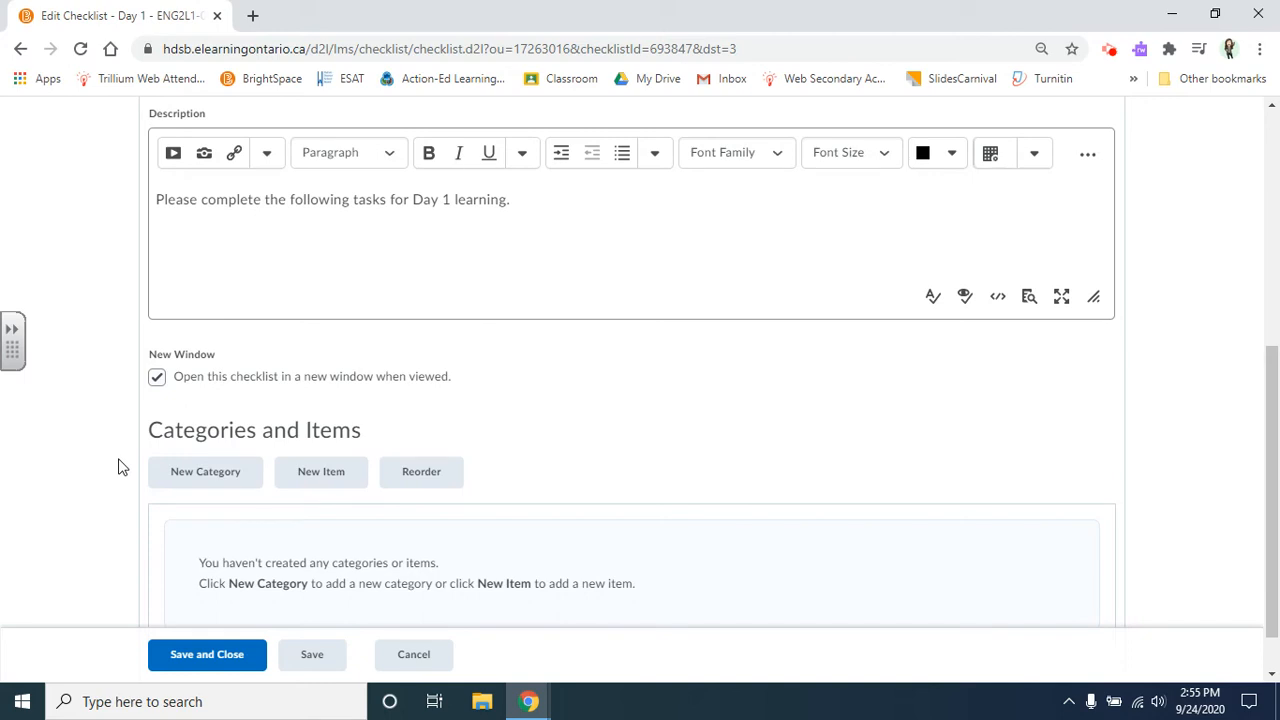
click(198, 477)
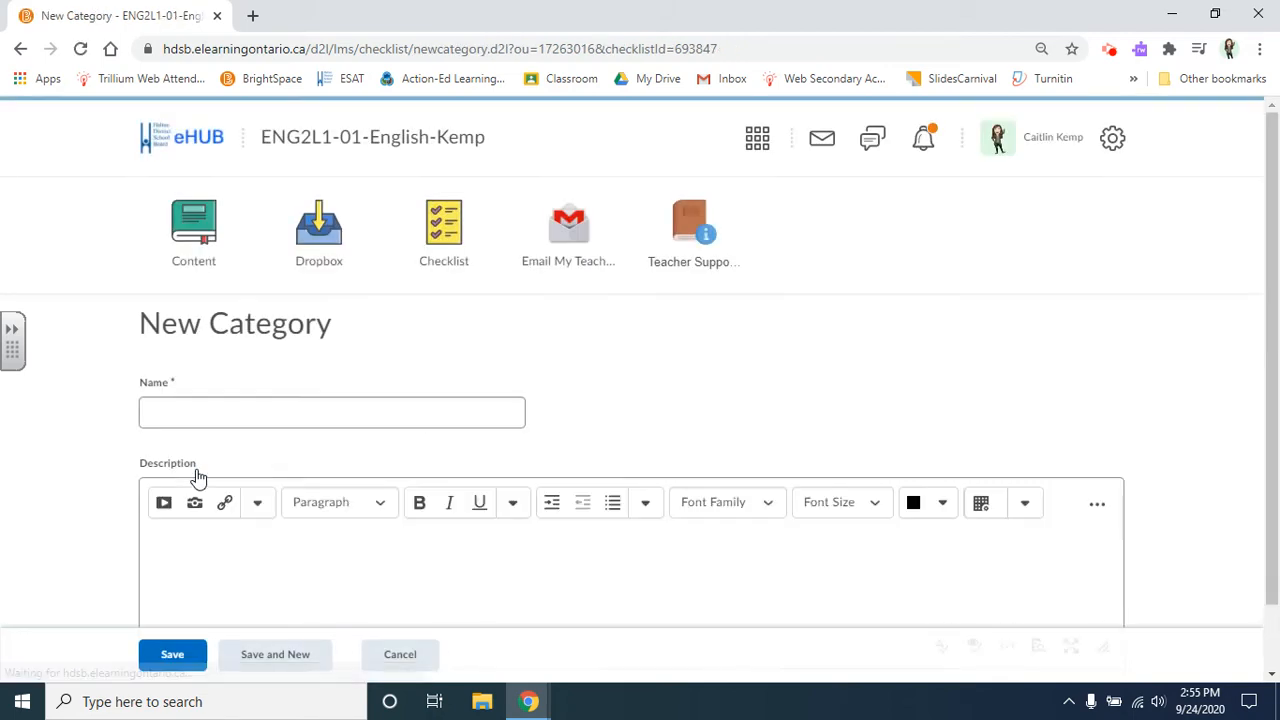
click(206, 420)
text(What is Courage?)
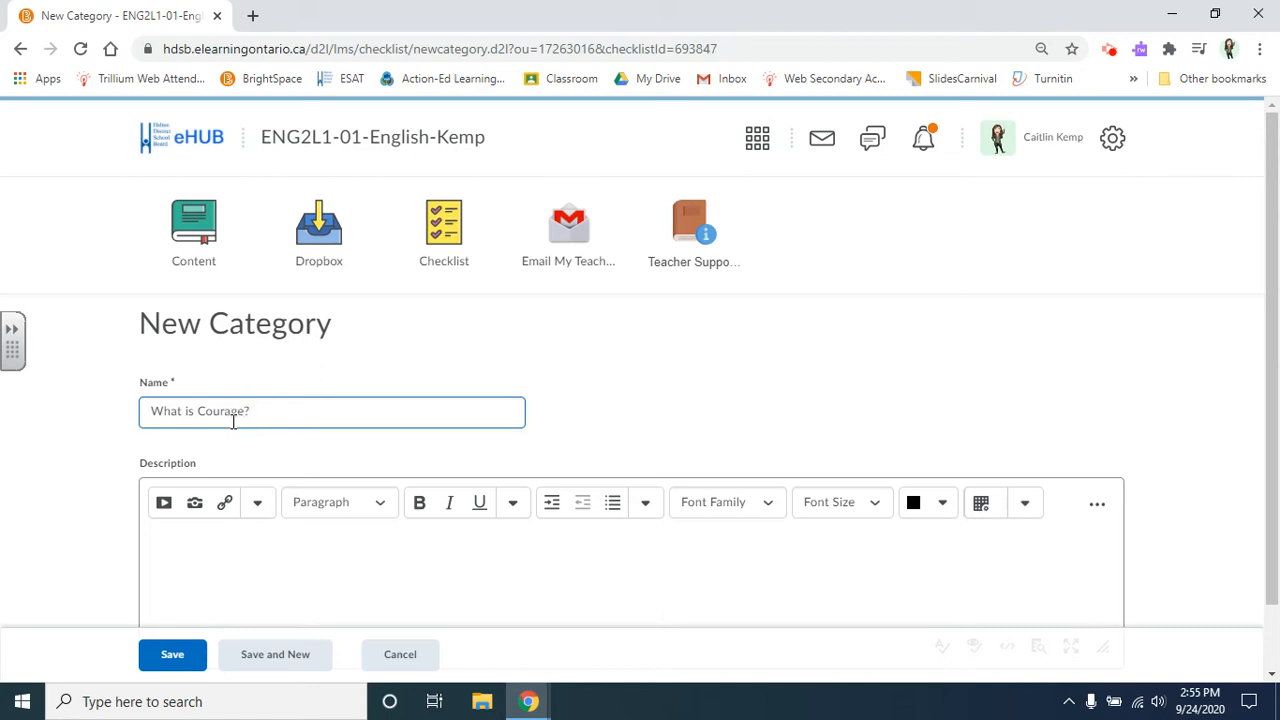
click(634, 417)
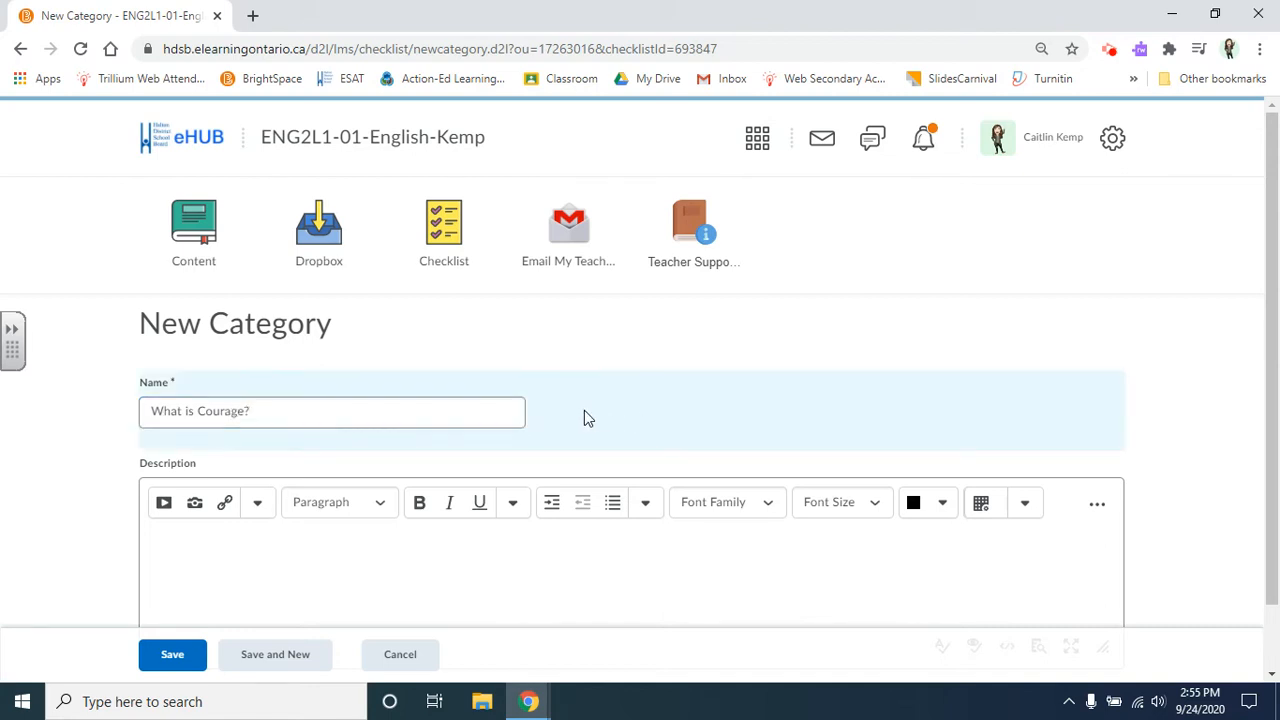
click(289, 660)
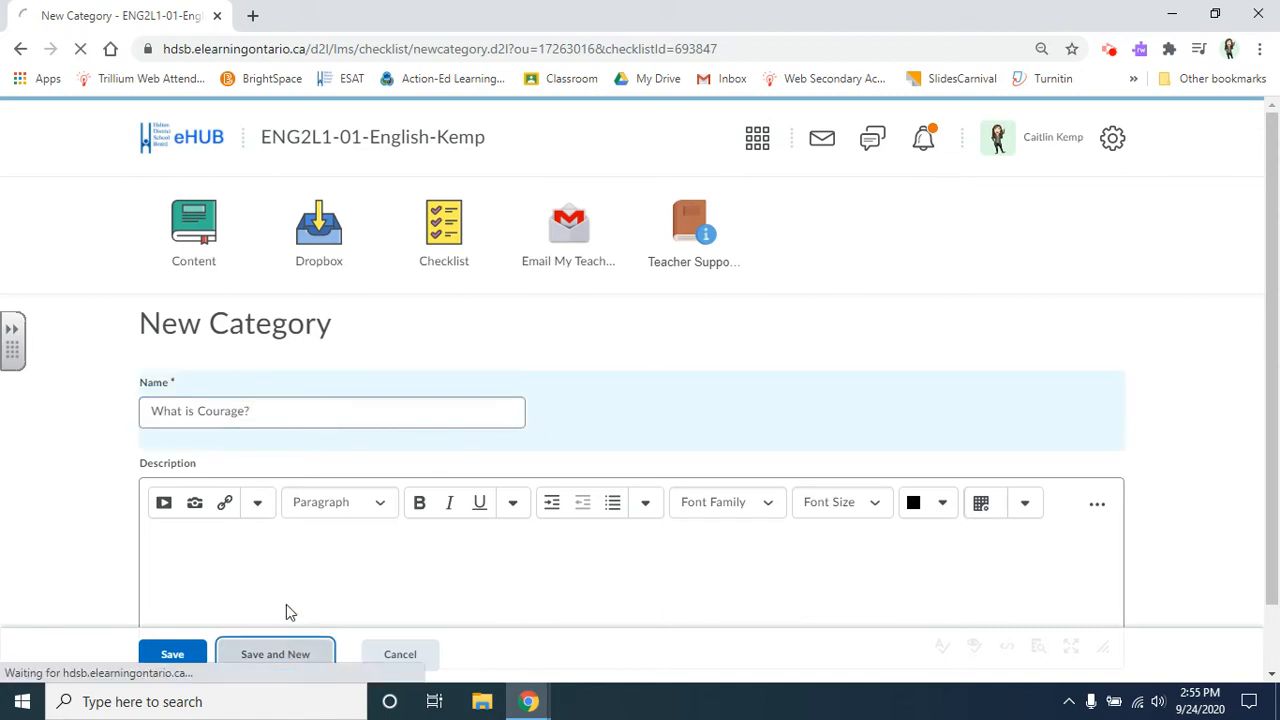
text(Reading Fluency)
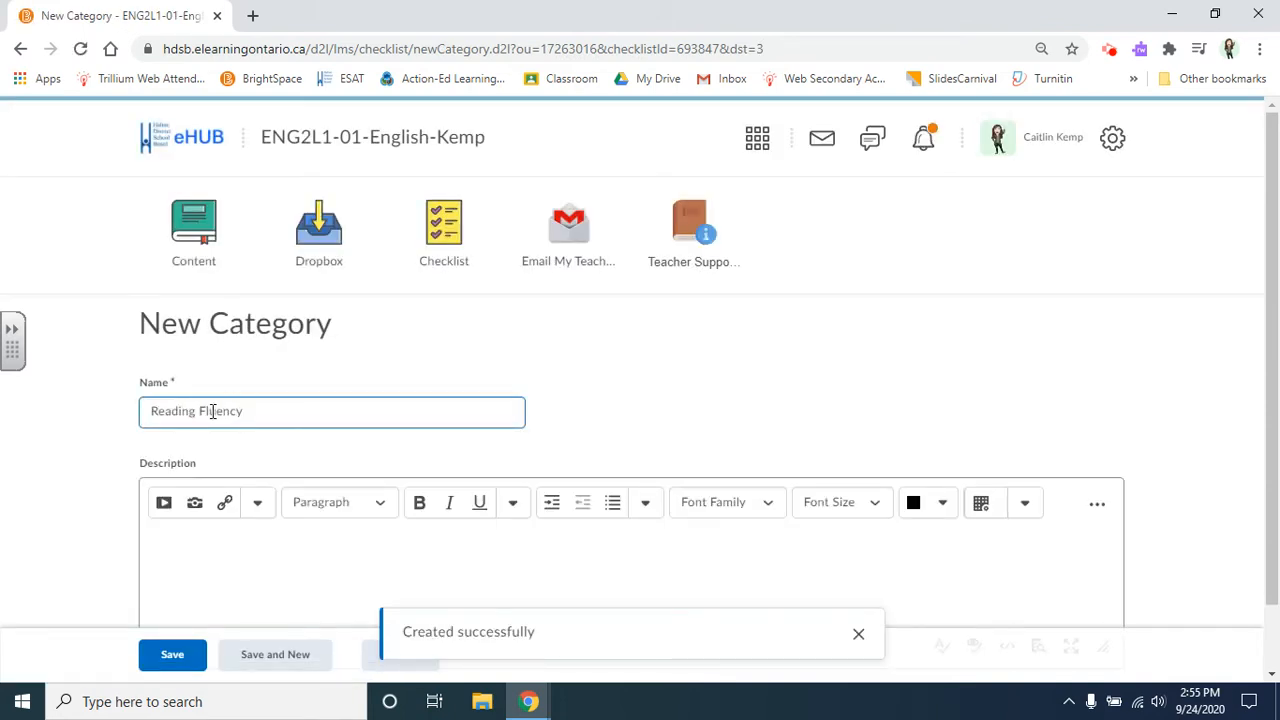
click(172, 656)
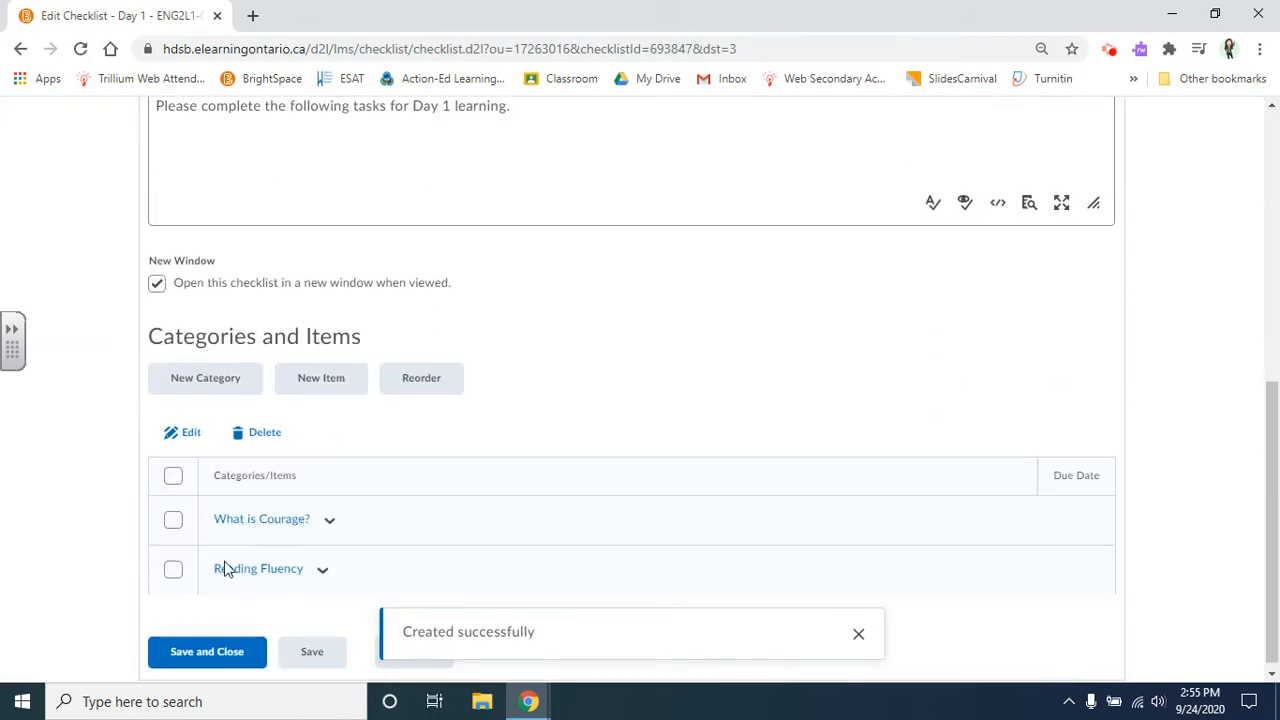
Start a new checklist item named "Watch a video" in the "What is Courage?" category
click(336, 383)
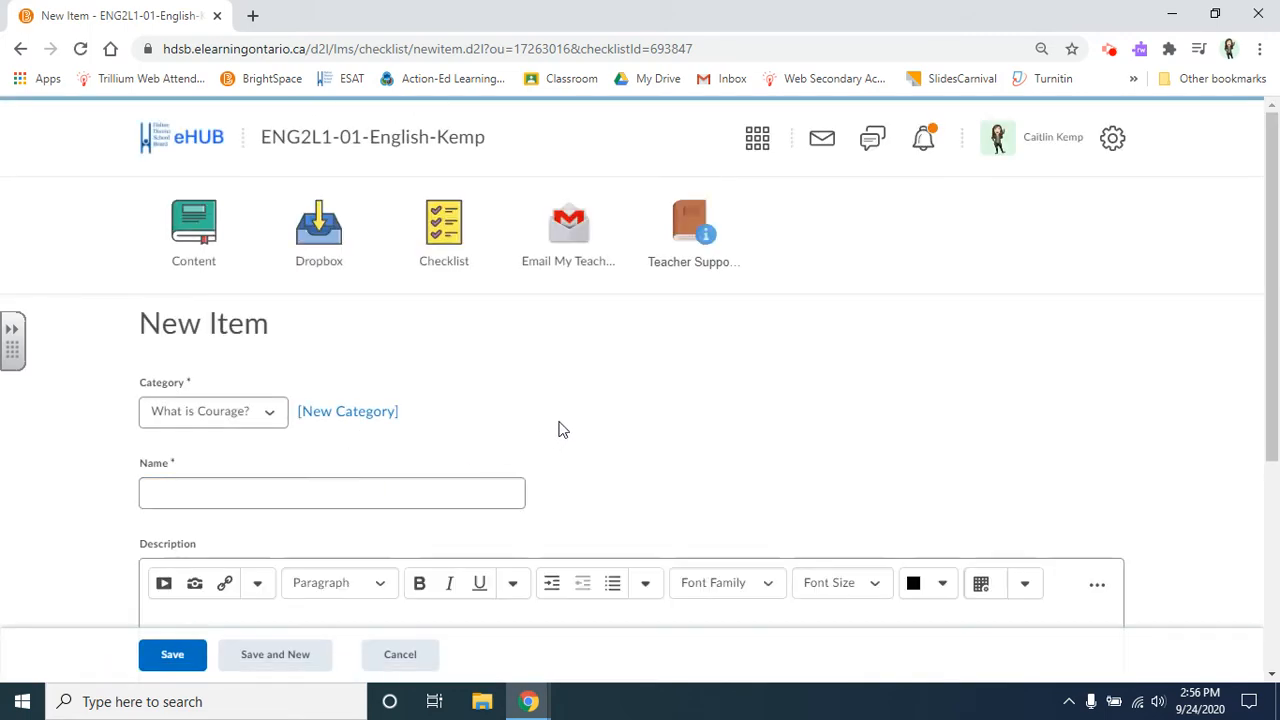
click(252, 418)
click(328, 445)
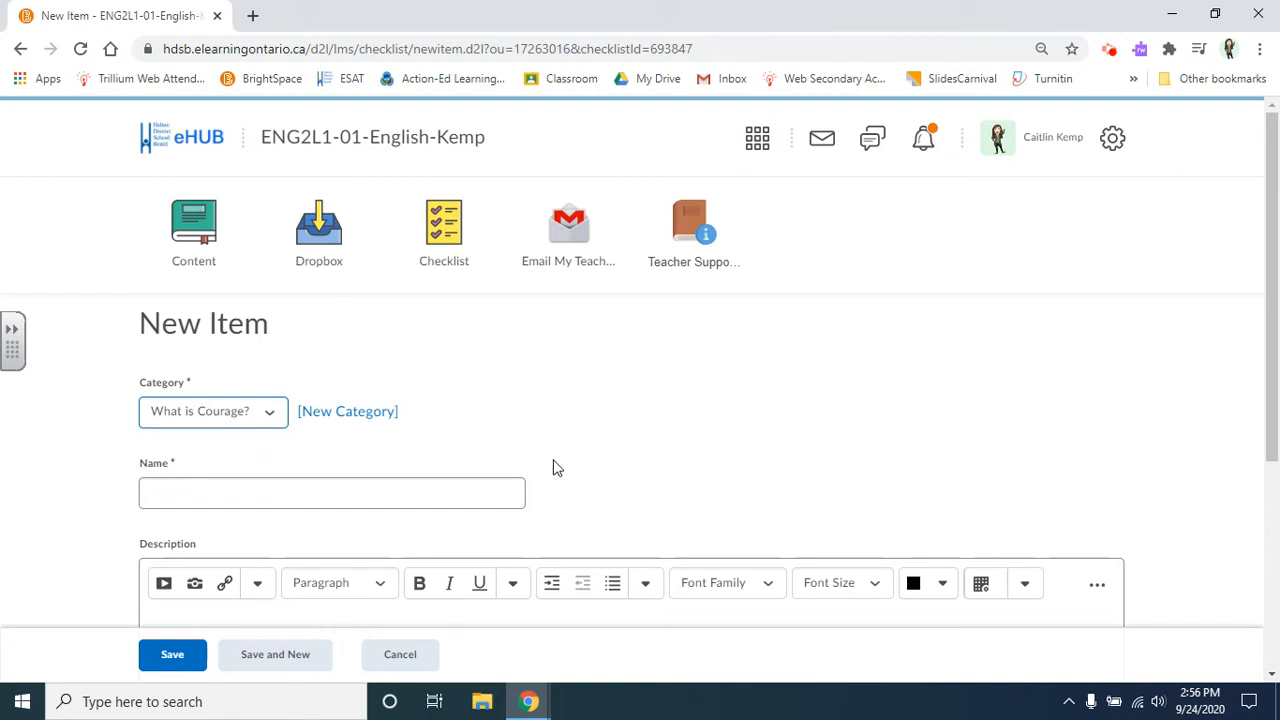
click(337, 491)
text(Wtch)
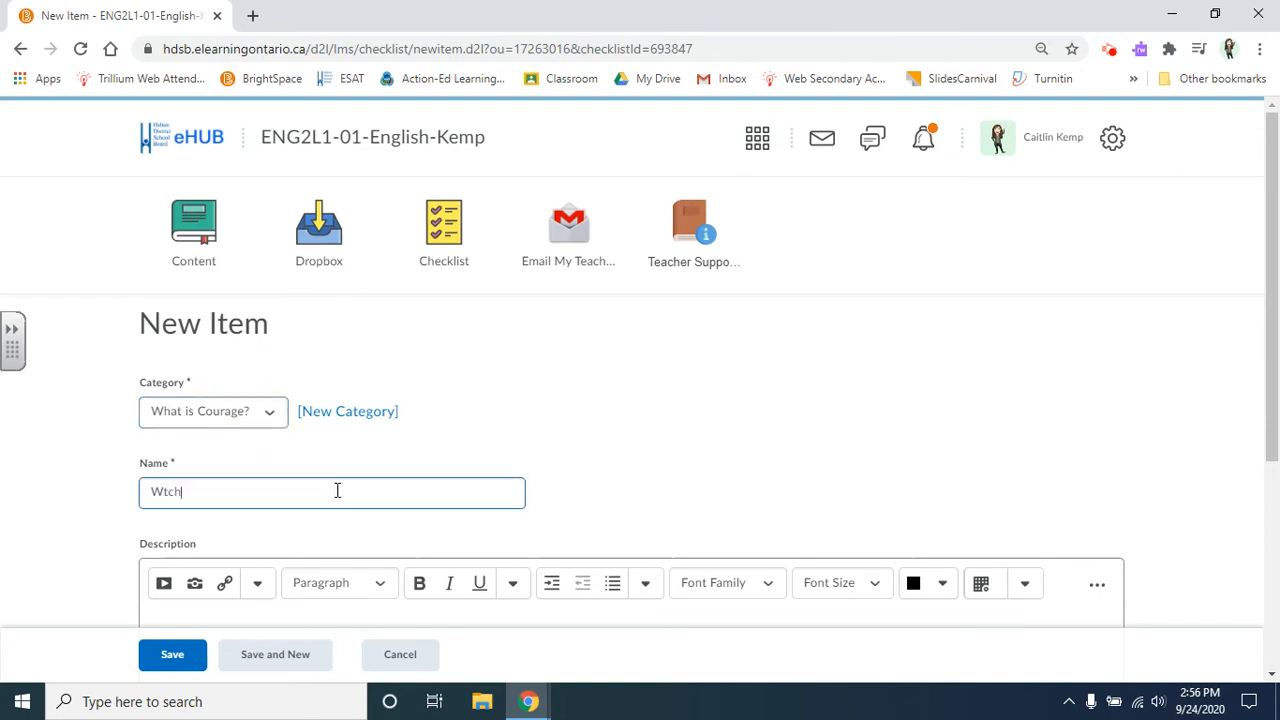
key(BackSpace)
key(BackSpace)
key(BackSpace)
text(atch a video)
Embed the YouTube video "What is Courage?" in the item's description using its pasted link, and save the item to begin another
scroll(360, 478, down, 2)
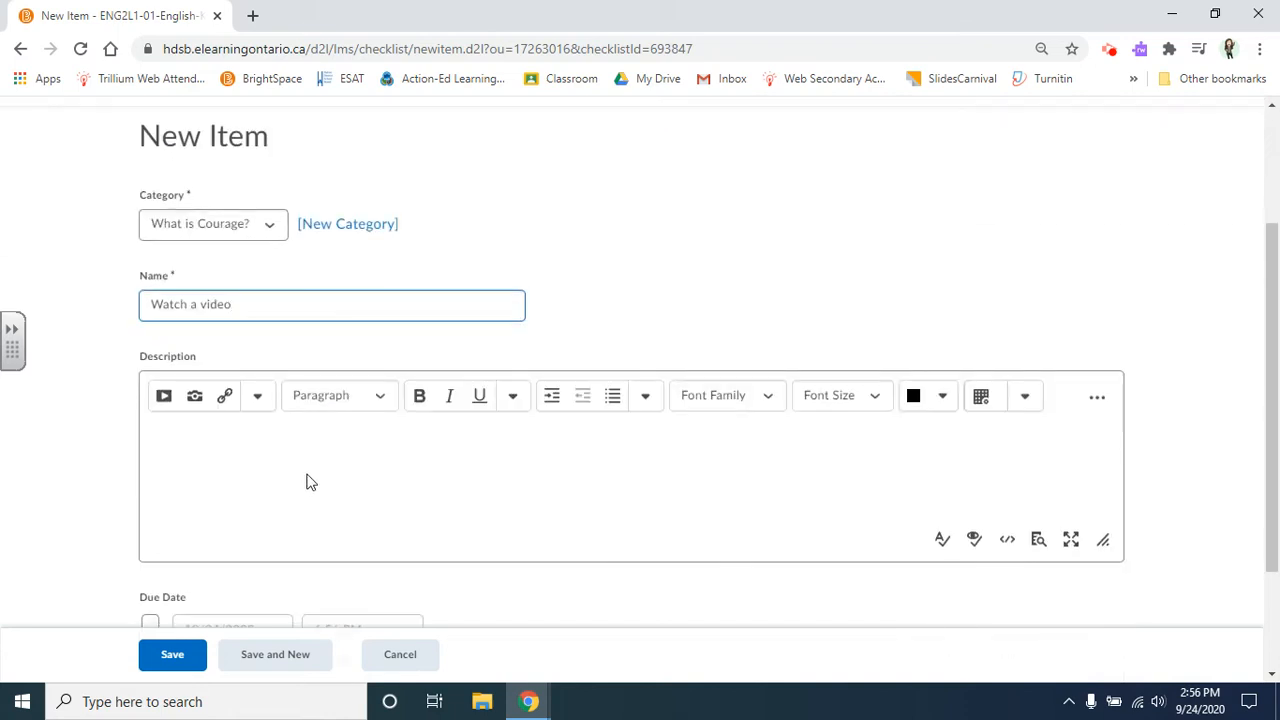
click(309, 480)
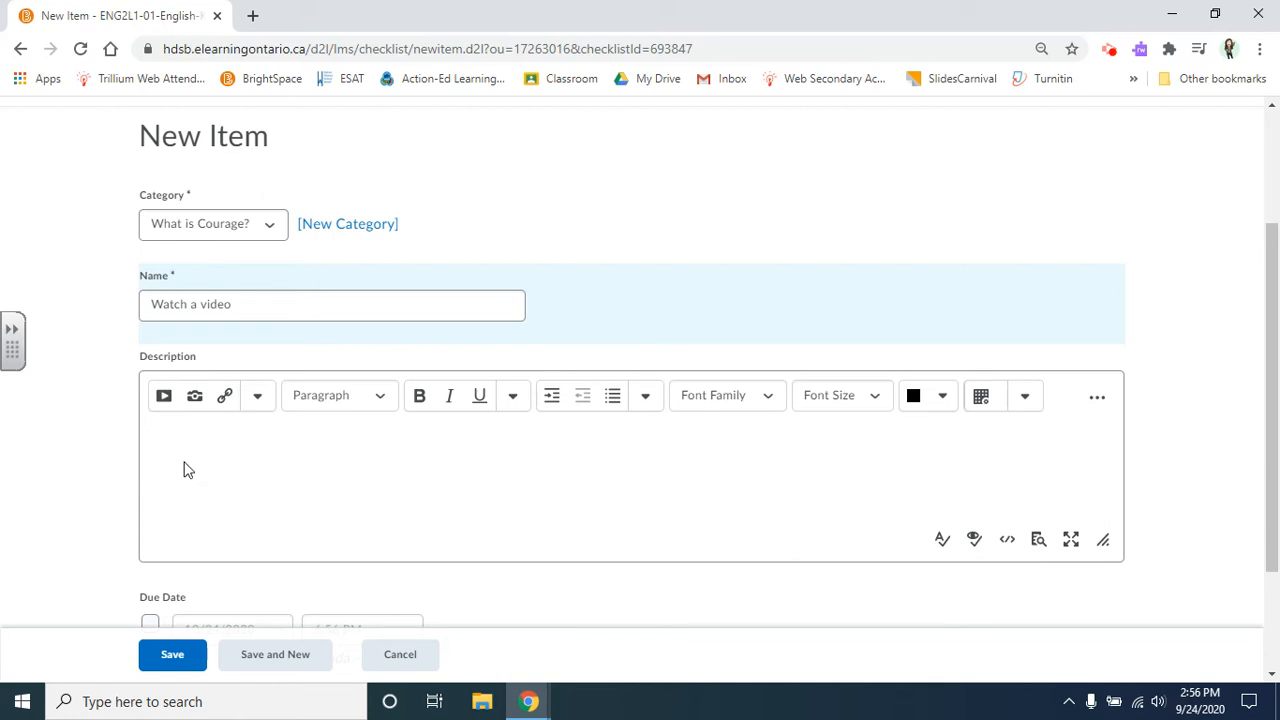
click(164, 400)
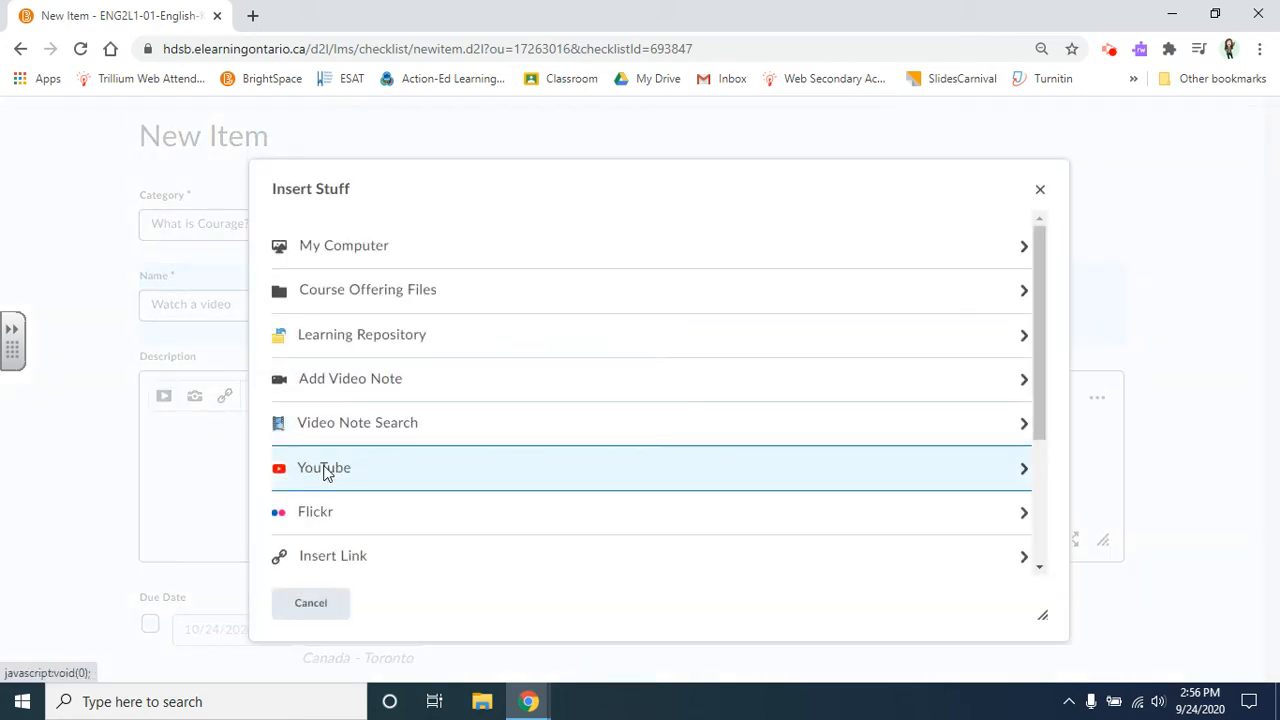
click(323, 472)
click(349, 289)
key(ctrl+v)
click(480, 300)
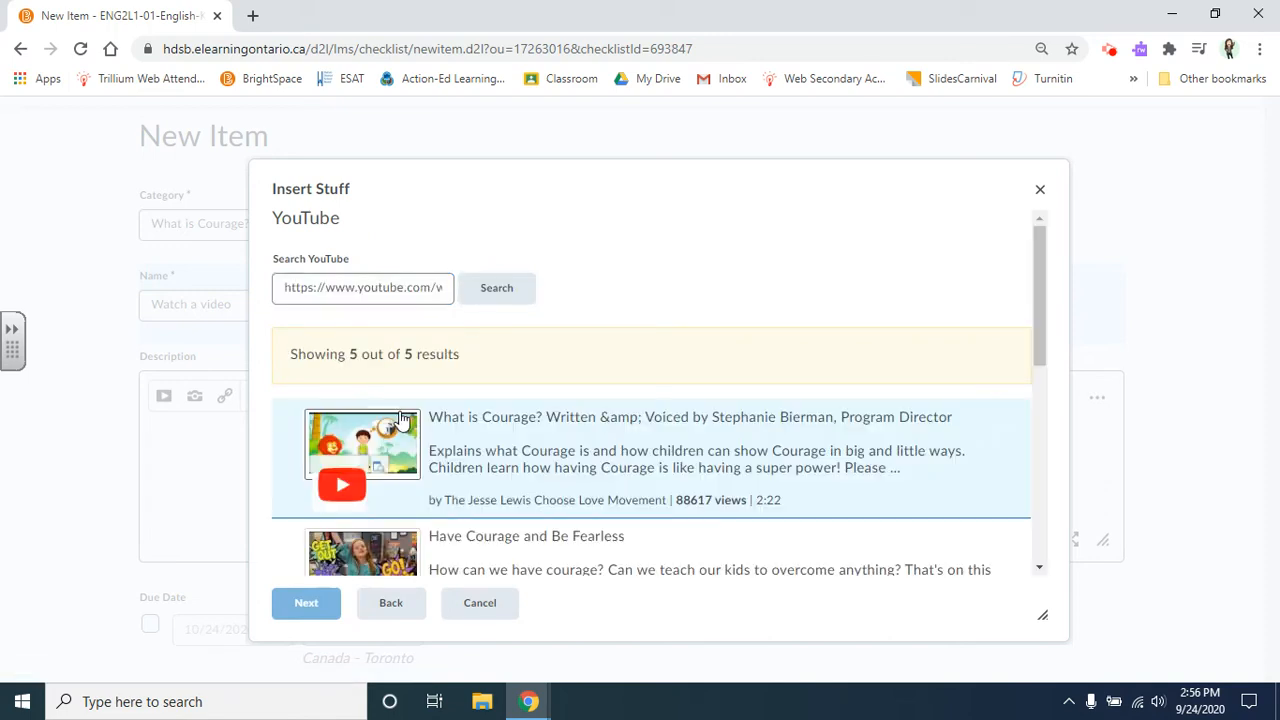
click(486, 426)
click(310, 603)
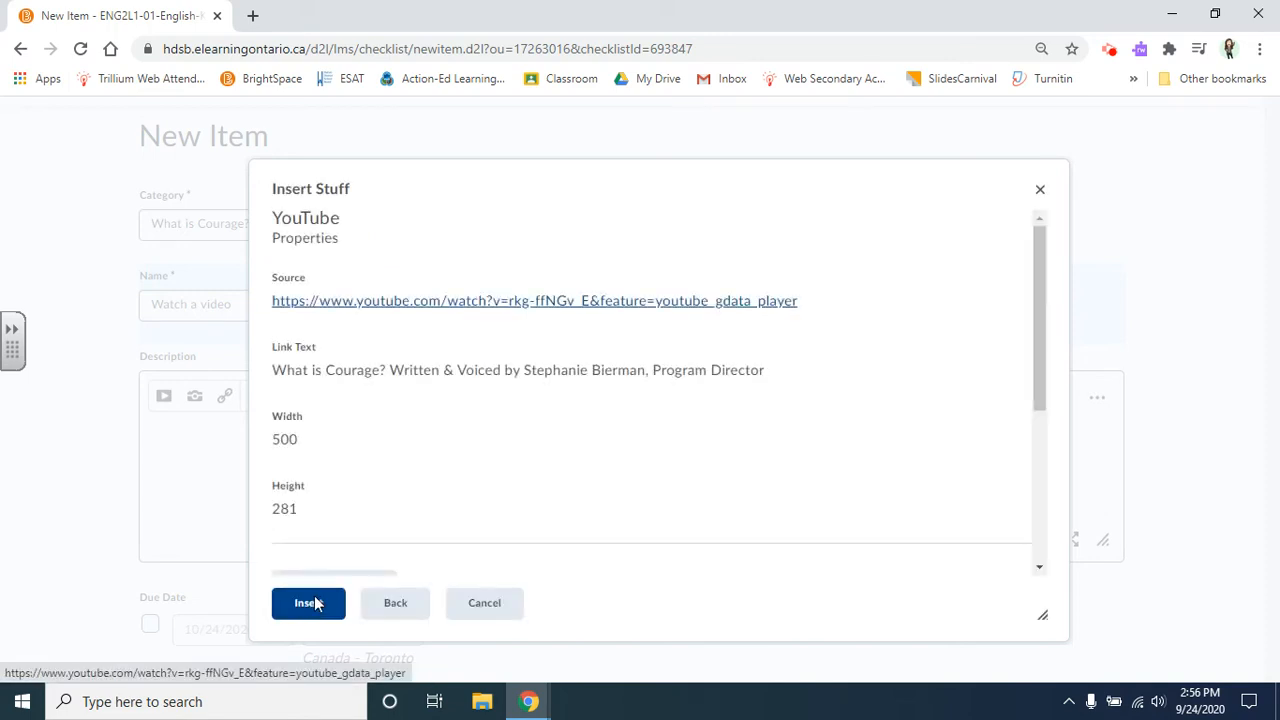
click(310, 603)
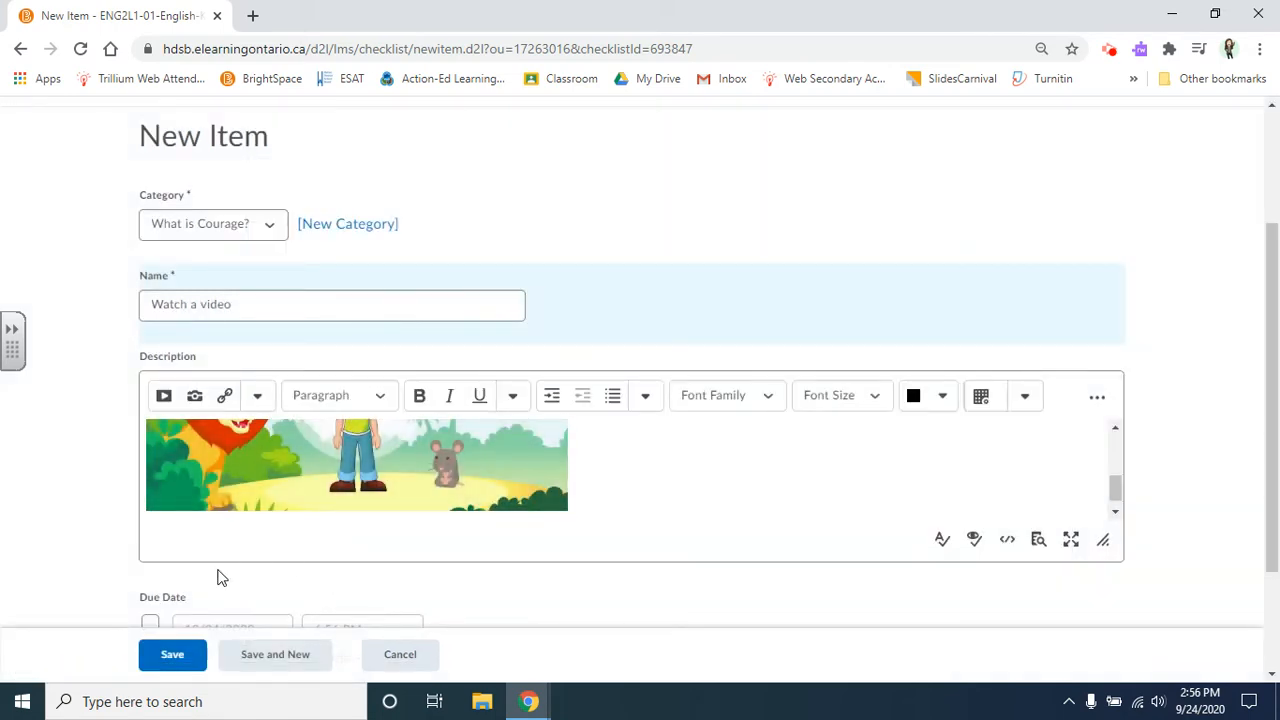
click(266, 660)
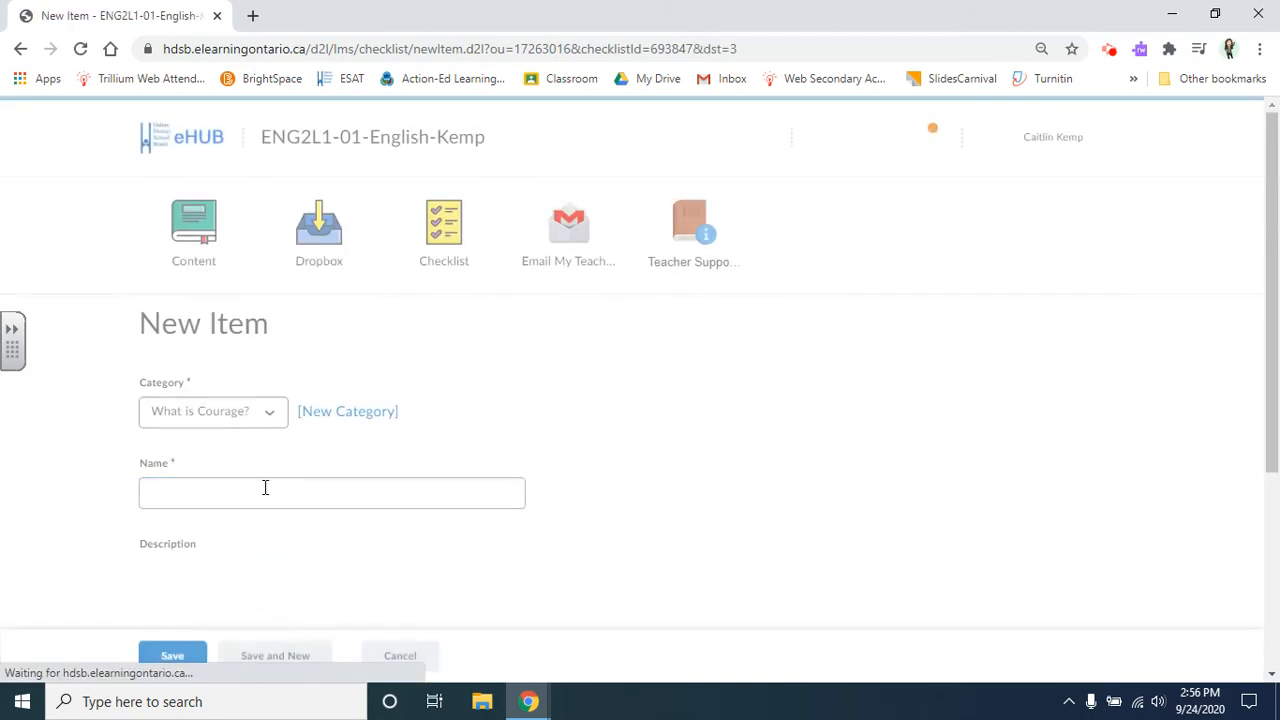
Name the new item "Answer questions" and enter the description "Answer these questions"
text(Ans)
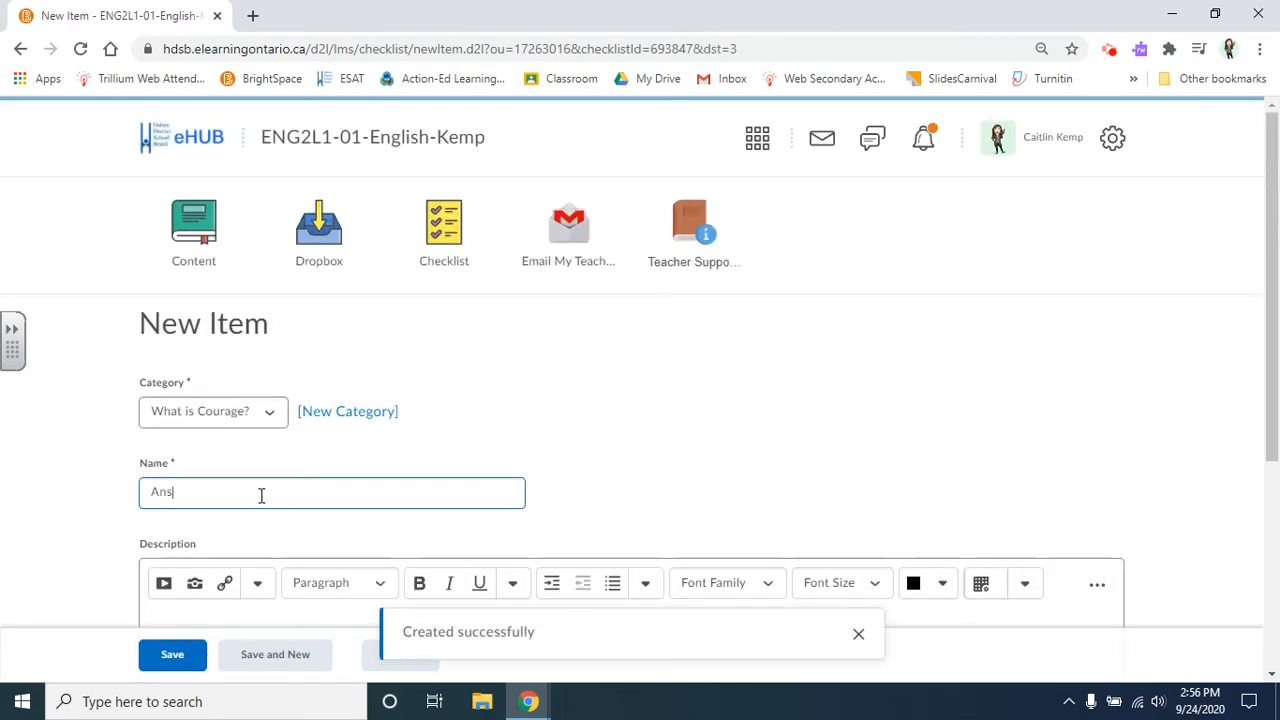
text(wer questions)
scroll(273, 489, down, 2)
click(292, 484)
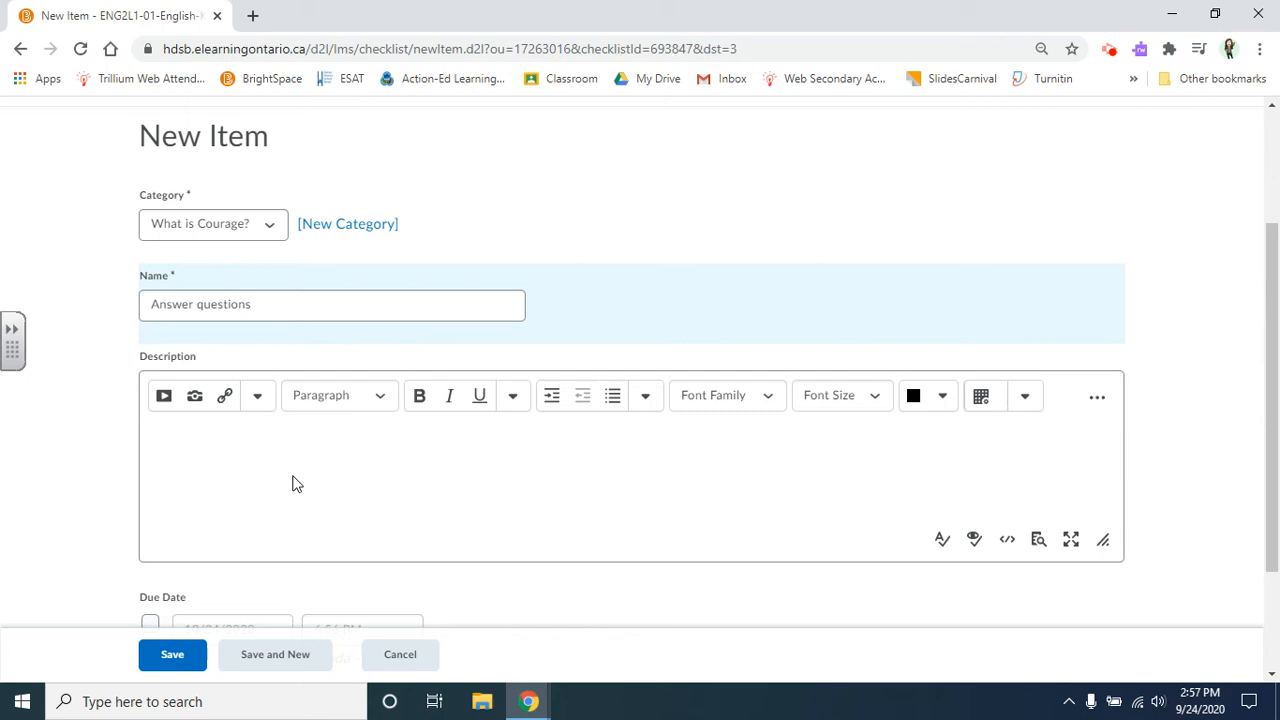
text(Answer these questions)
Replace "these questions" in the description with a link to "Copy of Over the Edge Questions" from the Grade 10 English Google Drive folder
click(202, 440)
drag(202, 440, 306, 437)
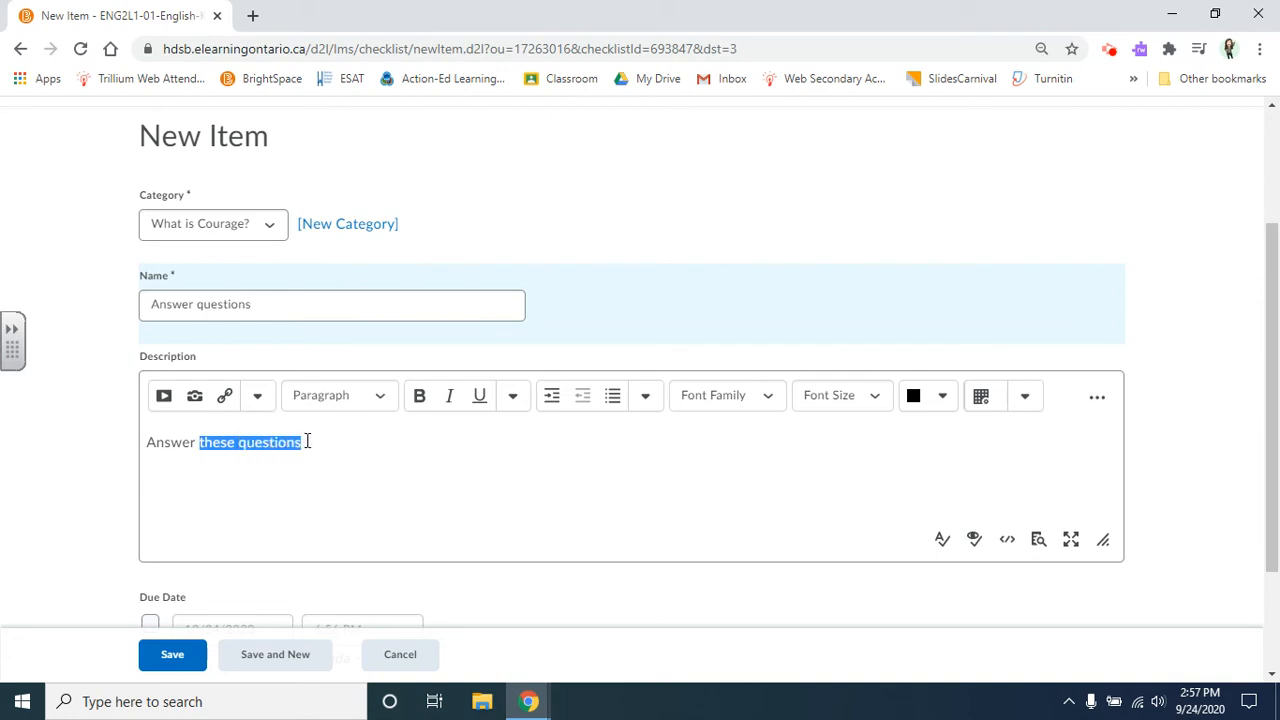
click(225, 396)
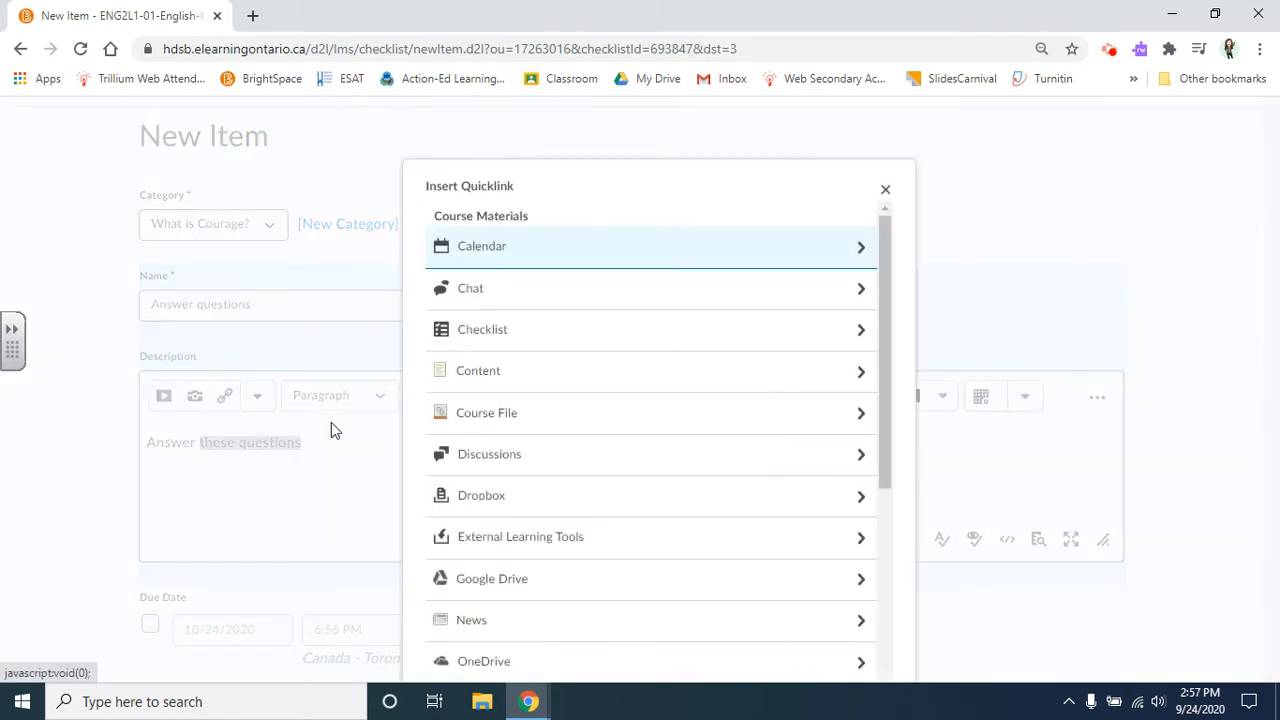
scroll(524, 470, down, 3)
click(549, 395)
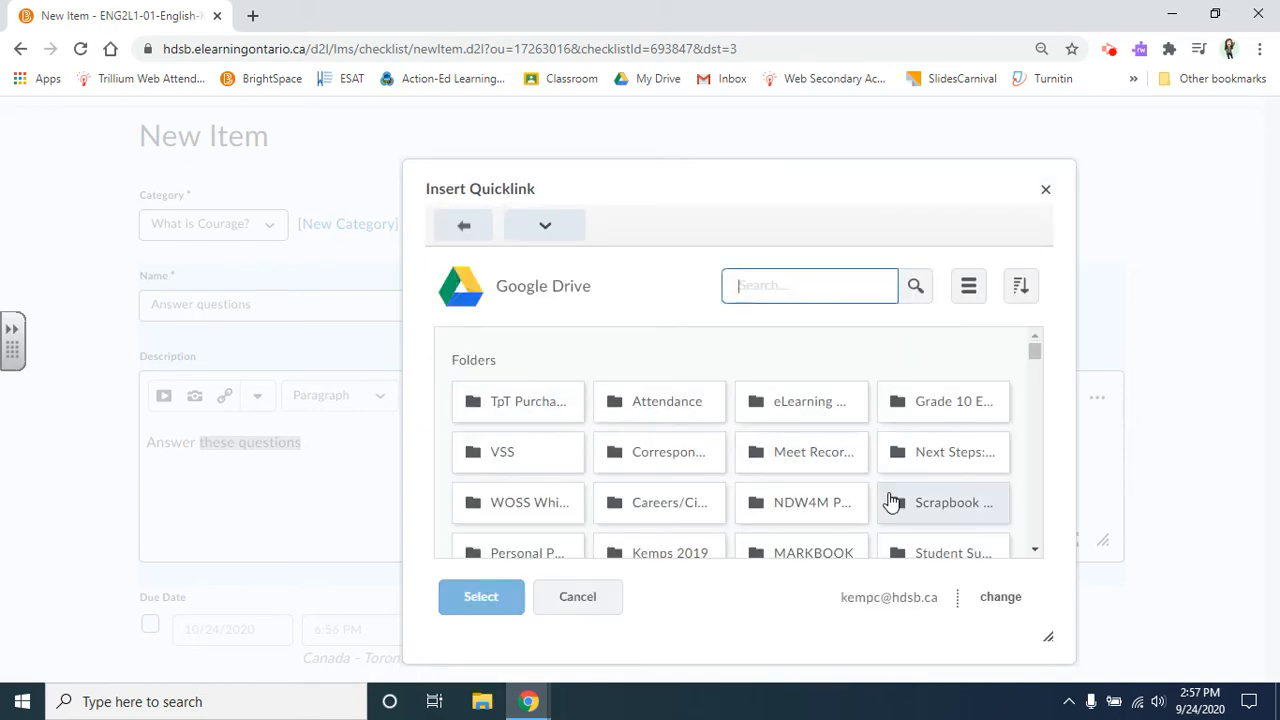
click(890, 402)
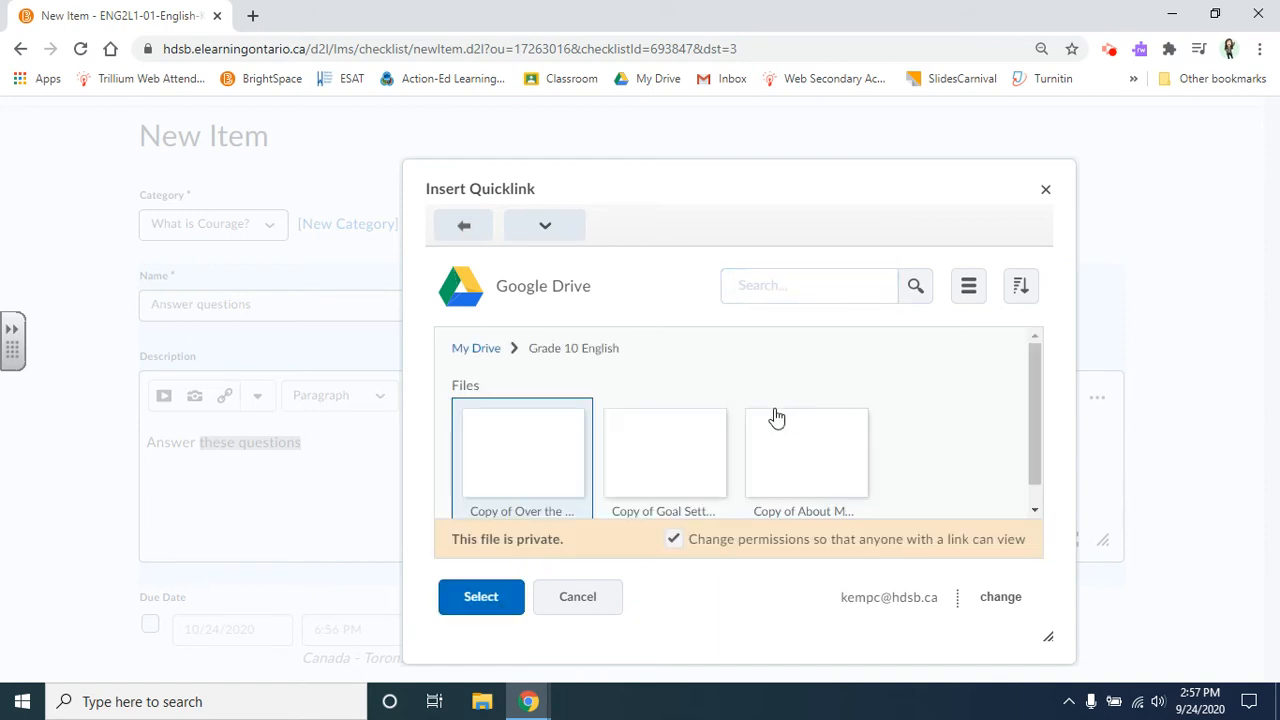
click(505, 596)
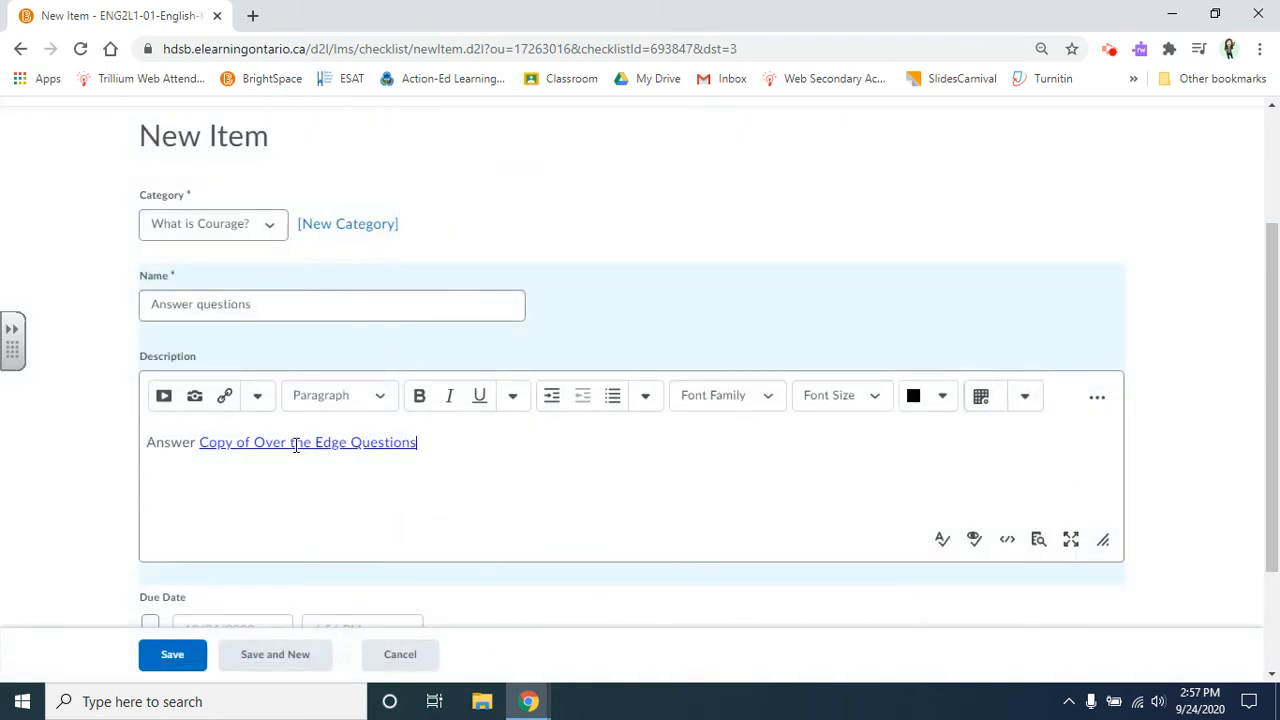
Retitle the questions link in the description as "Courage Questions" and save the item to begin another
click(296, 445)
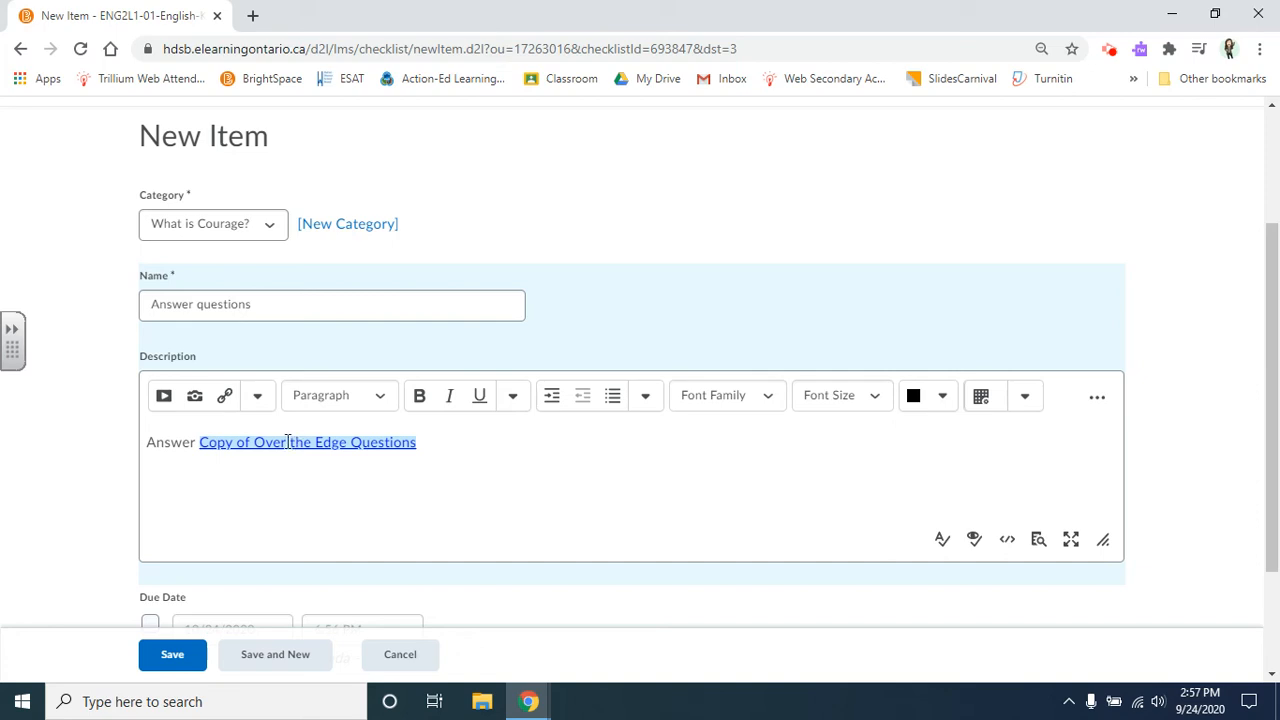
click(226, 397)
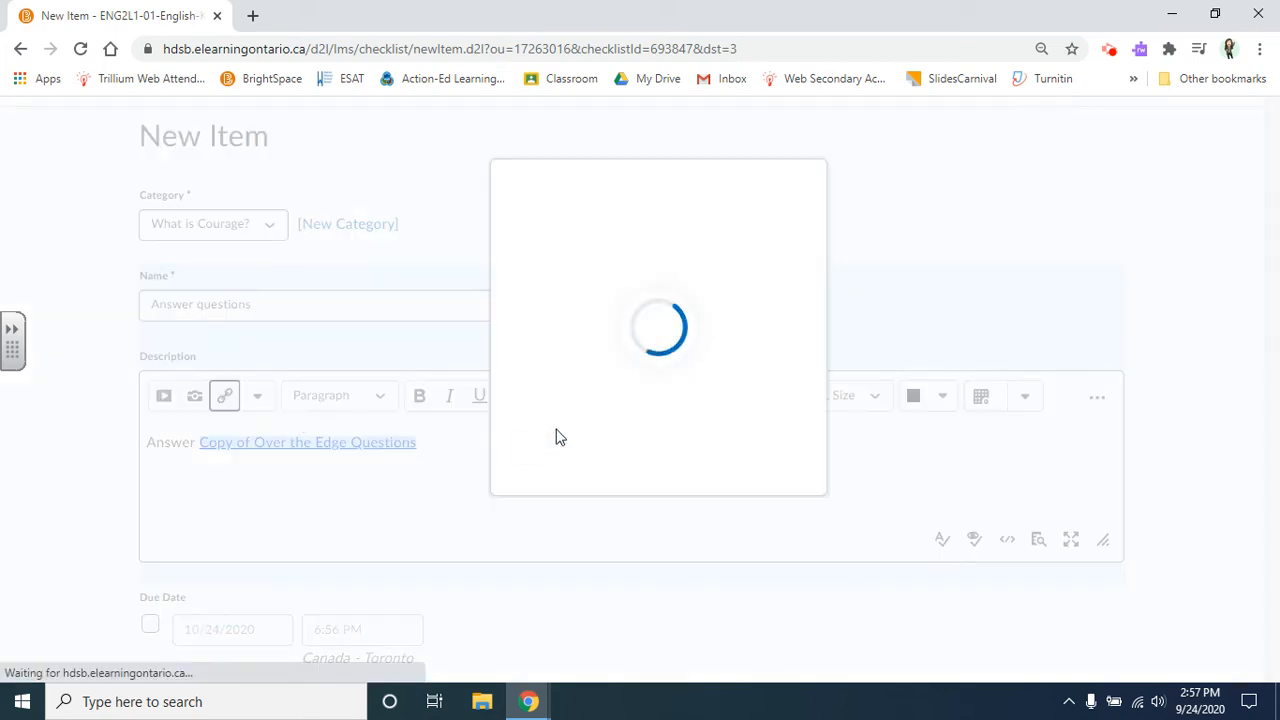
drag(651, 380, 433, 387)
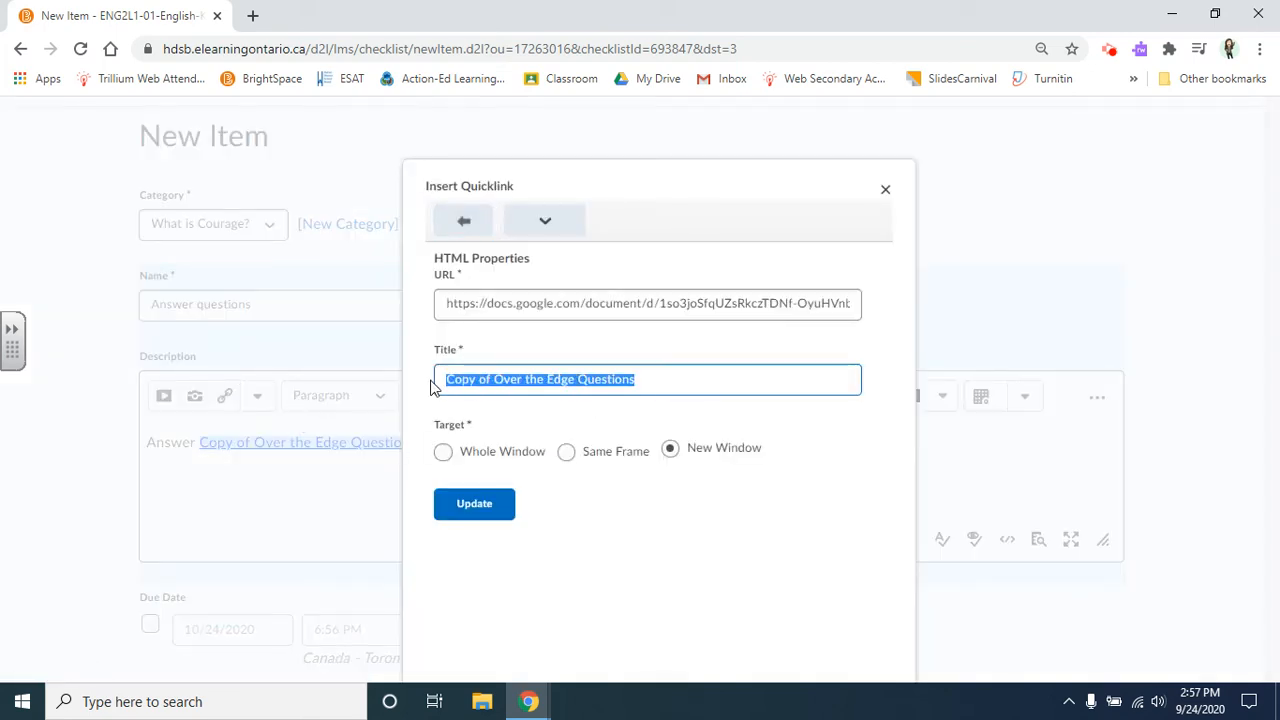
key(BackSpace)
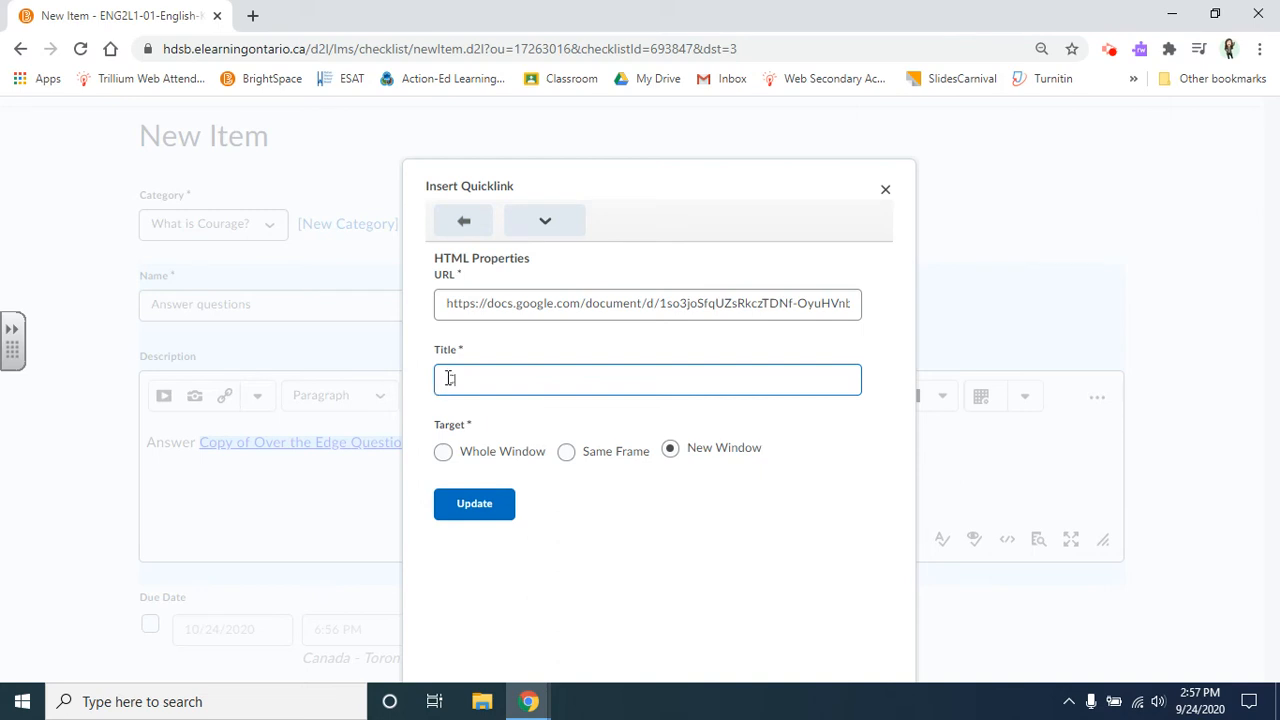
text(Courage Questions)
click(489, 507)
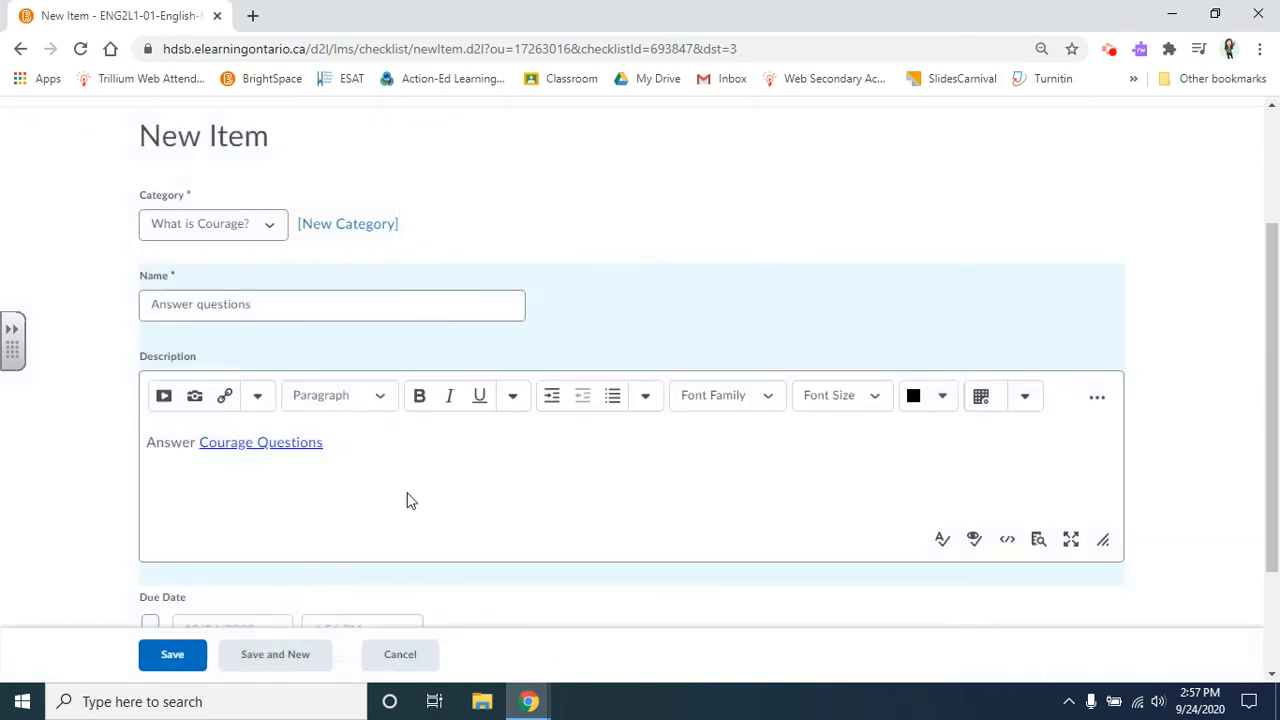
click(300, 655)
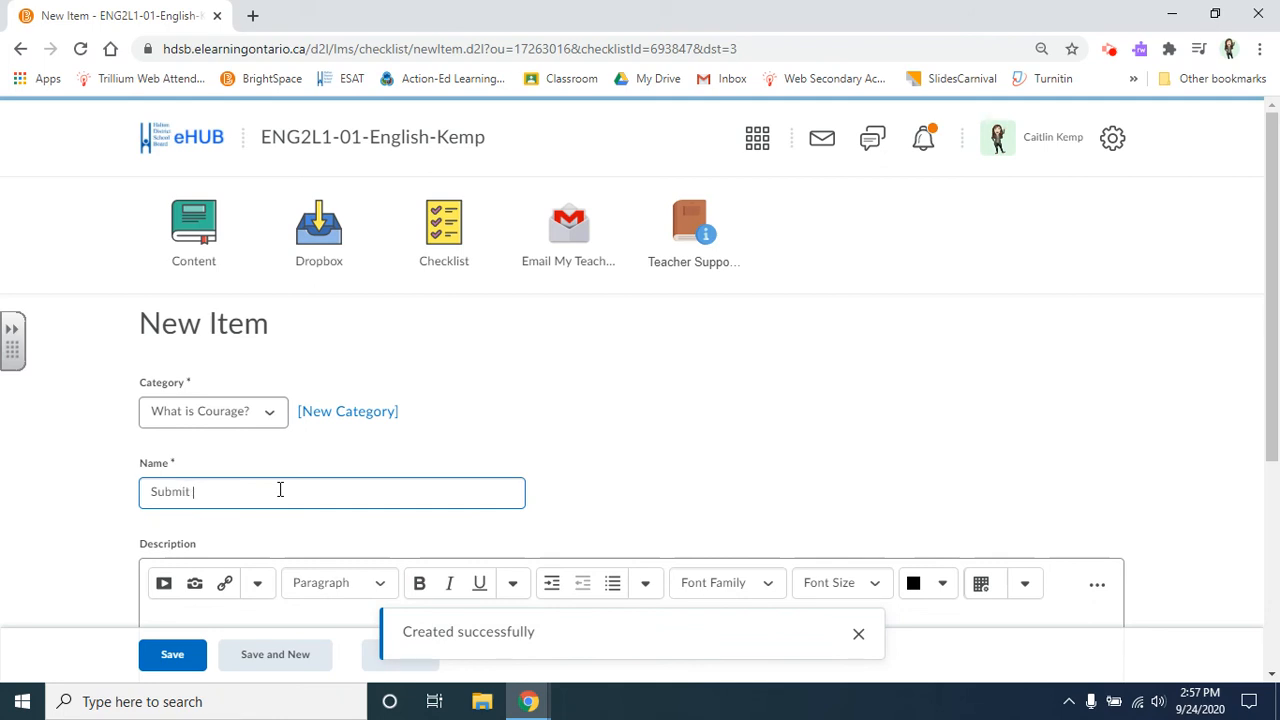
Name the new item "Submit questions" and enter the description "Submit your questions to the Dropbox"
text(Submit questions)
scroll(275, 520, down, 2)
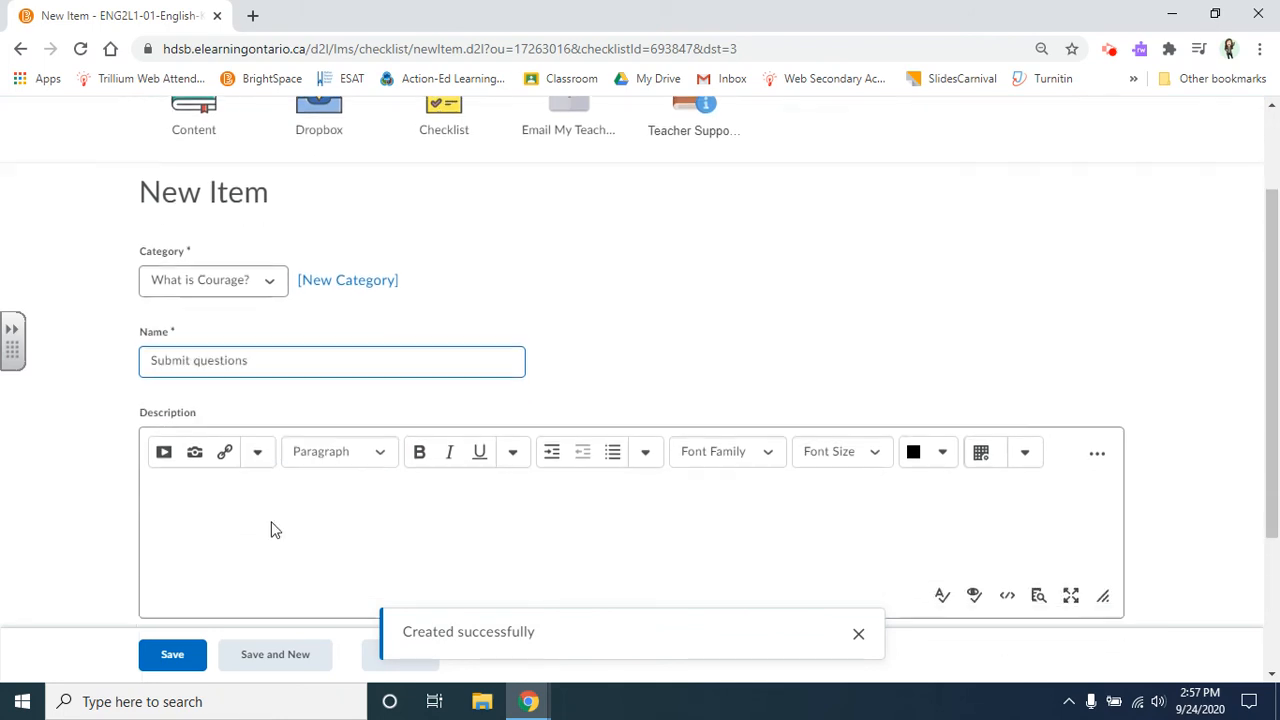
click(288, 483)
text(Submit )
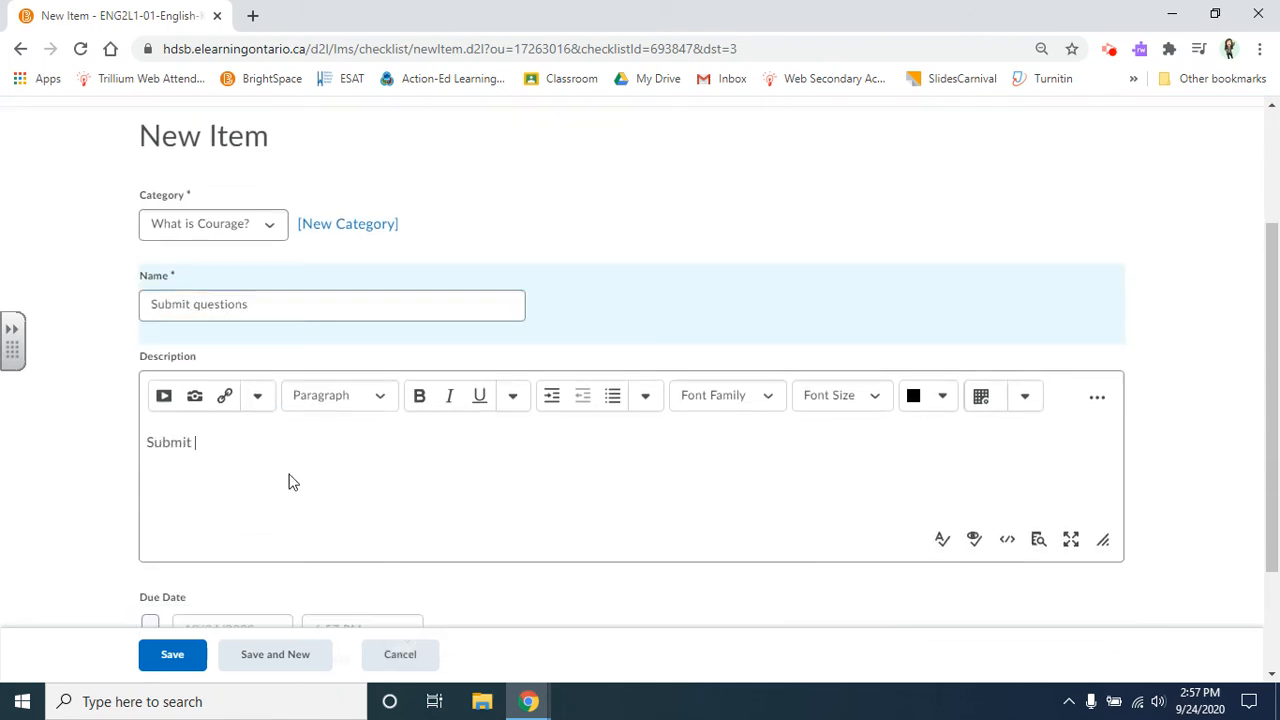
text(your questions to the Dropbox)
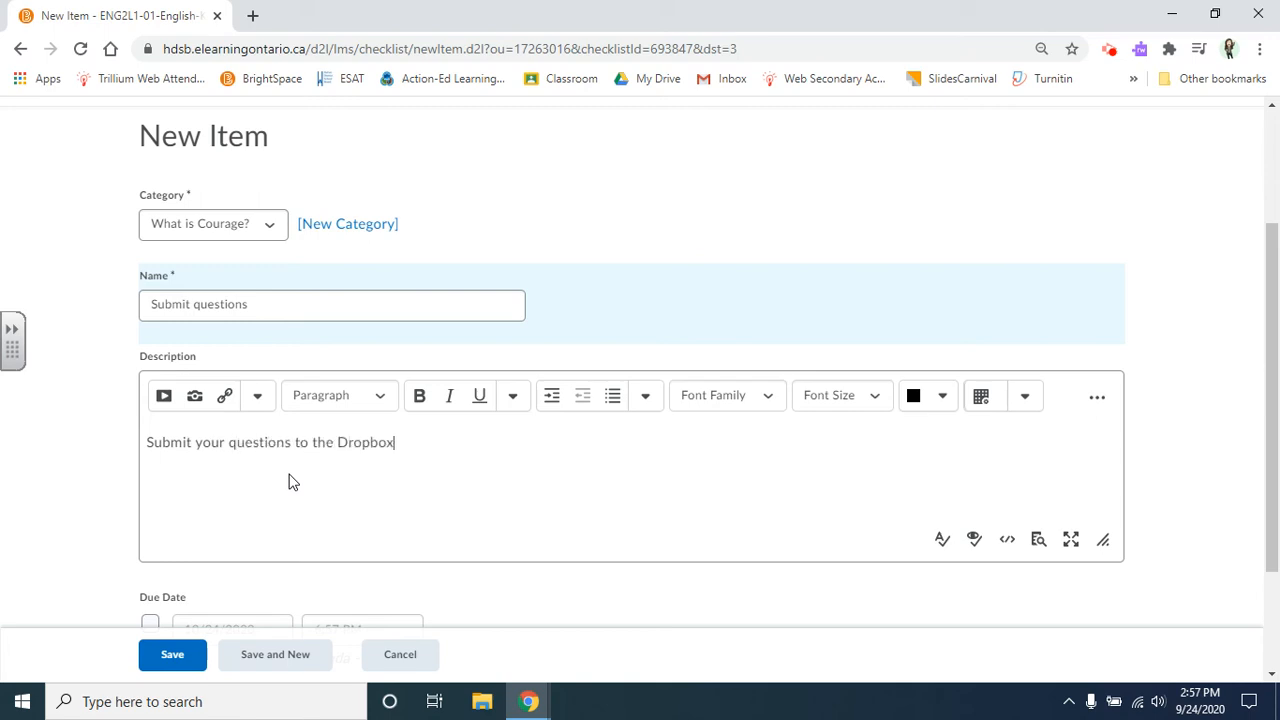
Link the word "Dropbox" in the description to the "Not Ever Again Questions" dropbox folder and save the item
drag(339, 442, 395, 443)
click(225, 397)
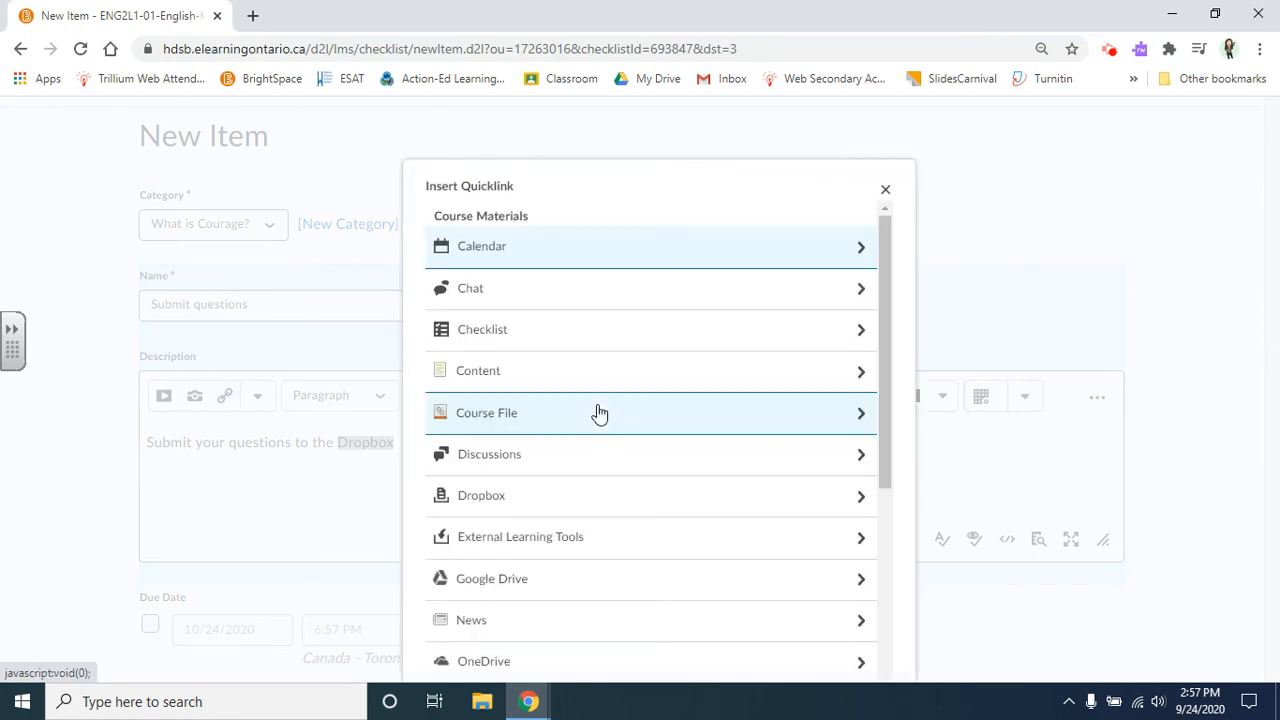
click(533, 496)
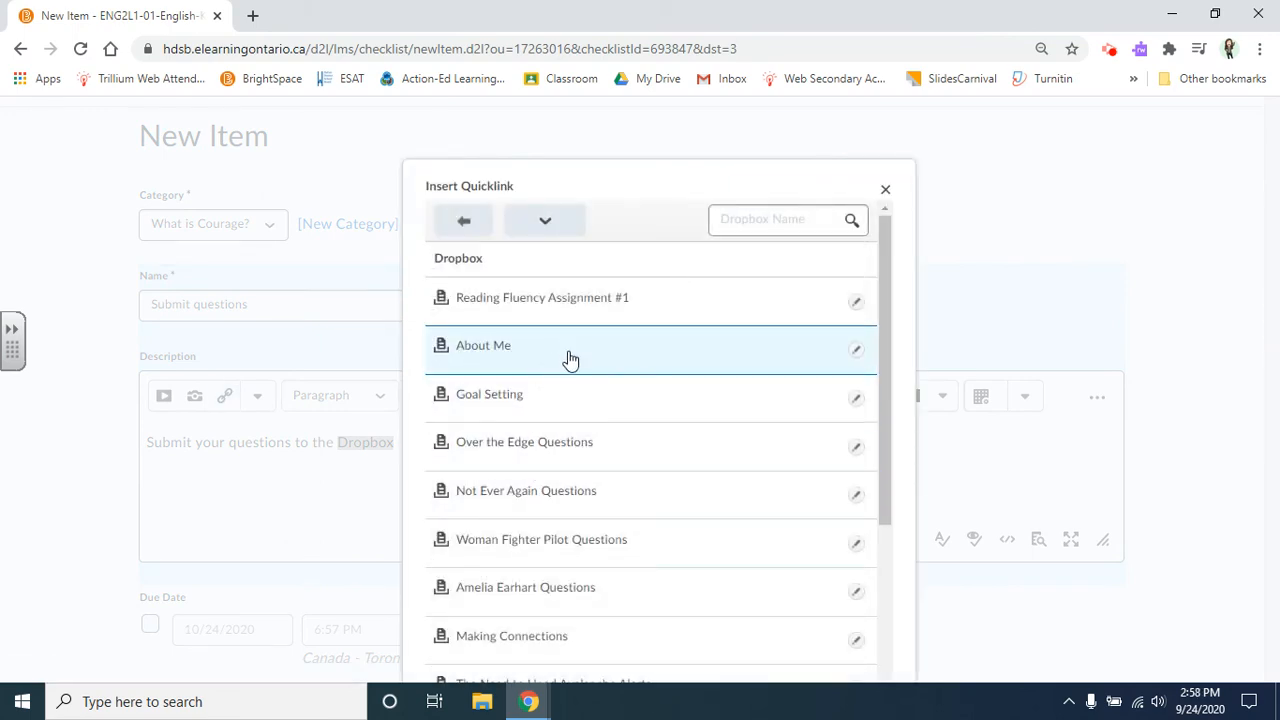
click(551, 494)
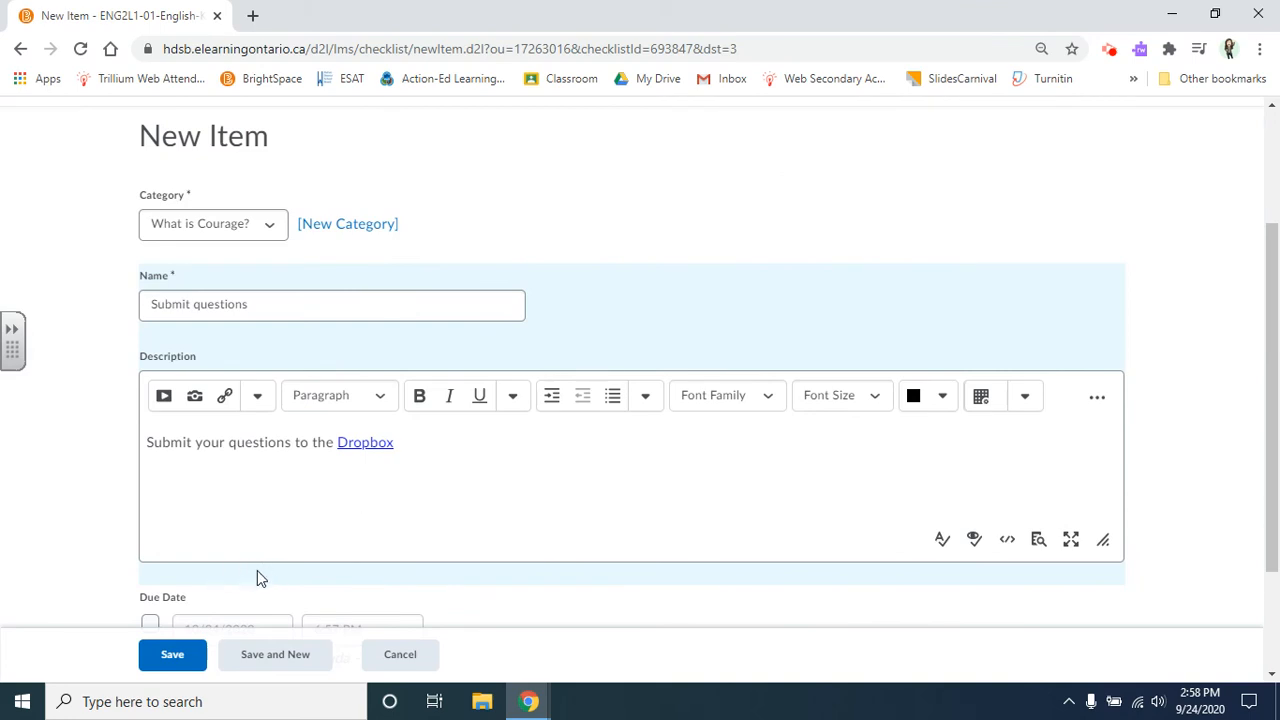
click(172, 655)
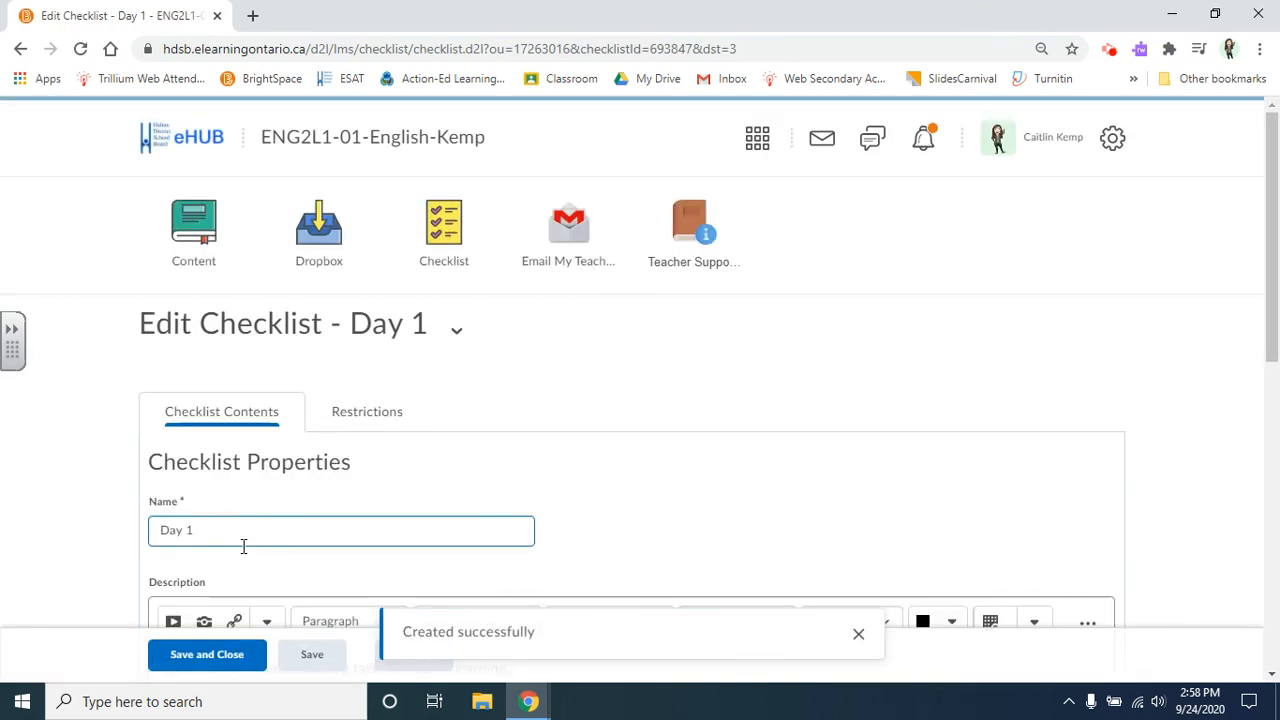
Review the items under "What is Courage?", then save and close the Day 1 checklist
scroll(243, 541, down, 4)
scroll(267, 530, down, 3)
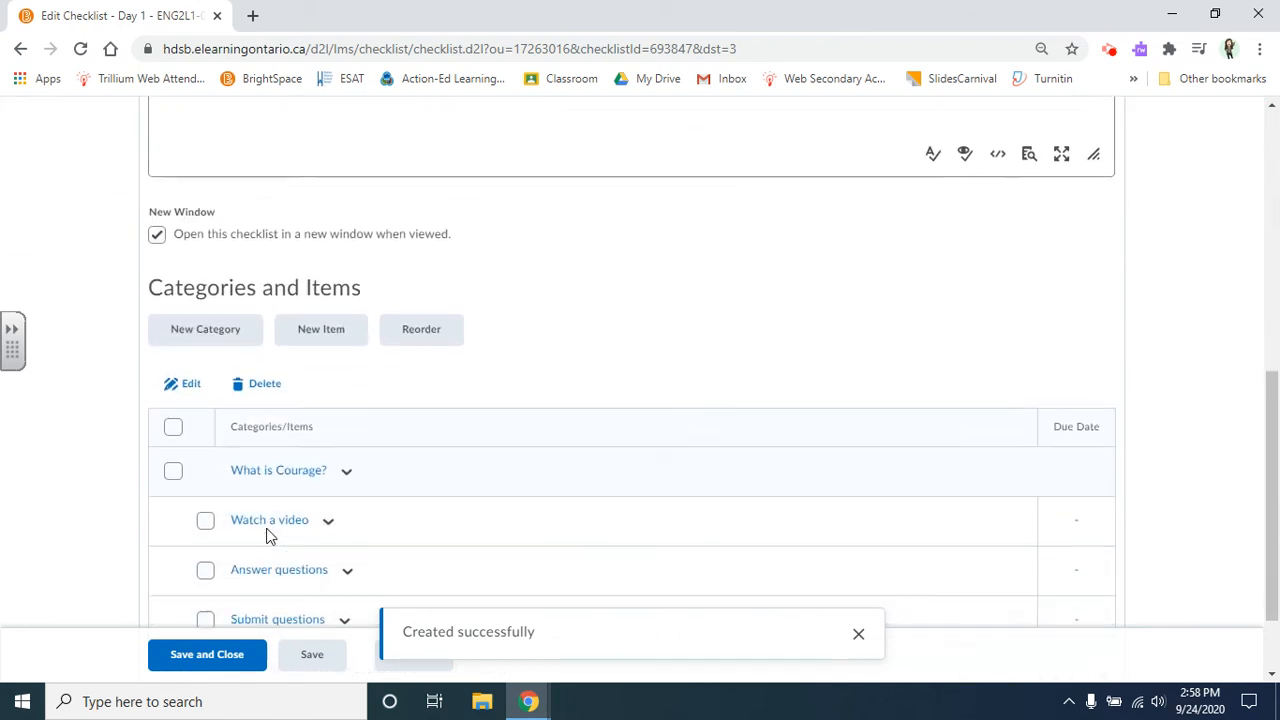
click(221, 646)
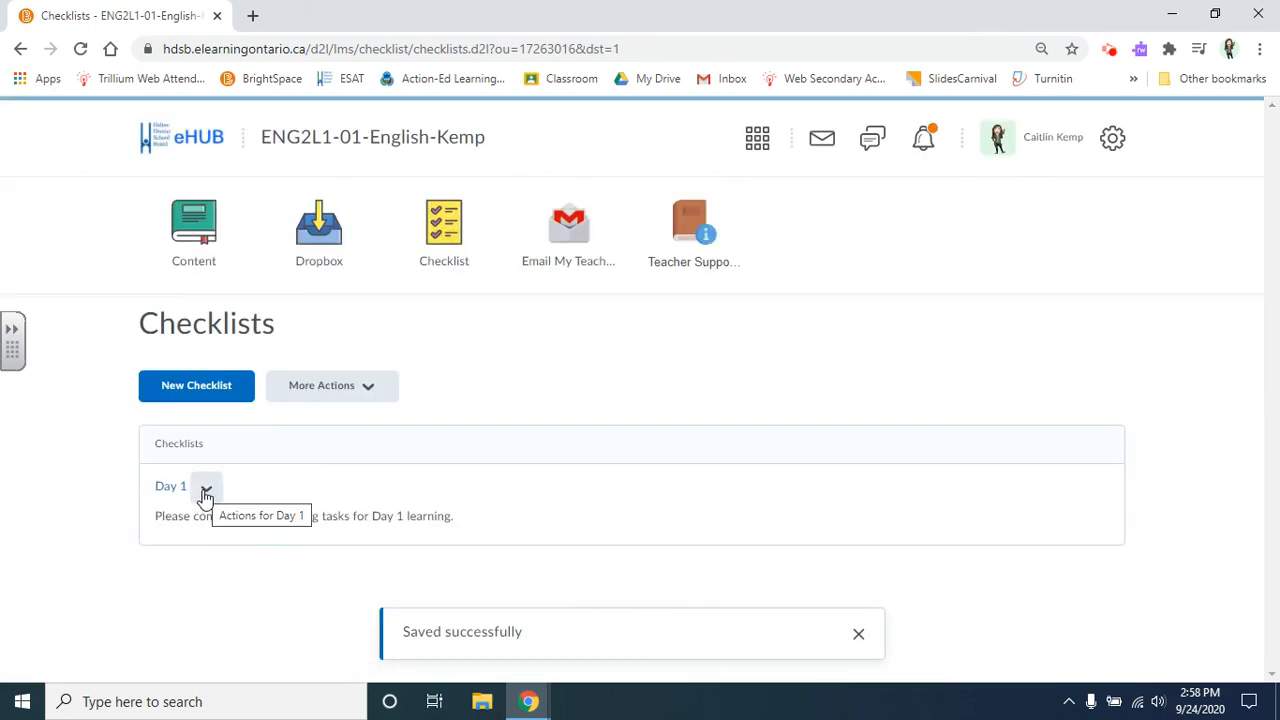
Preview the Day 1 checklist in a new window and check off "Watch a video", "Answer questions" and "Submit questions"
click(205, 492)
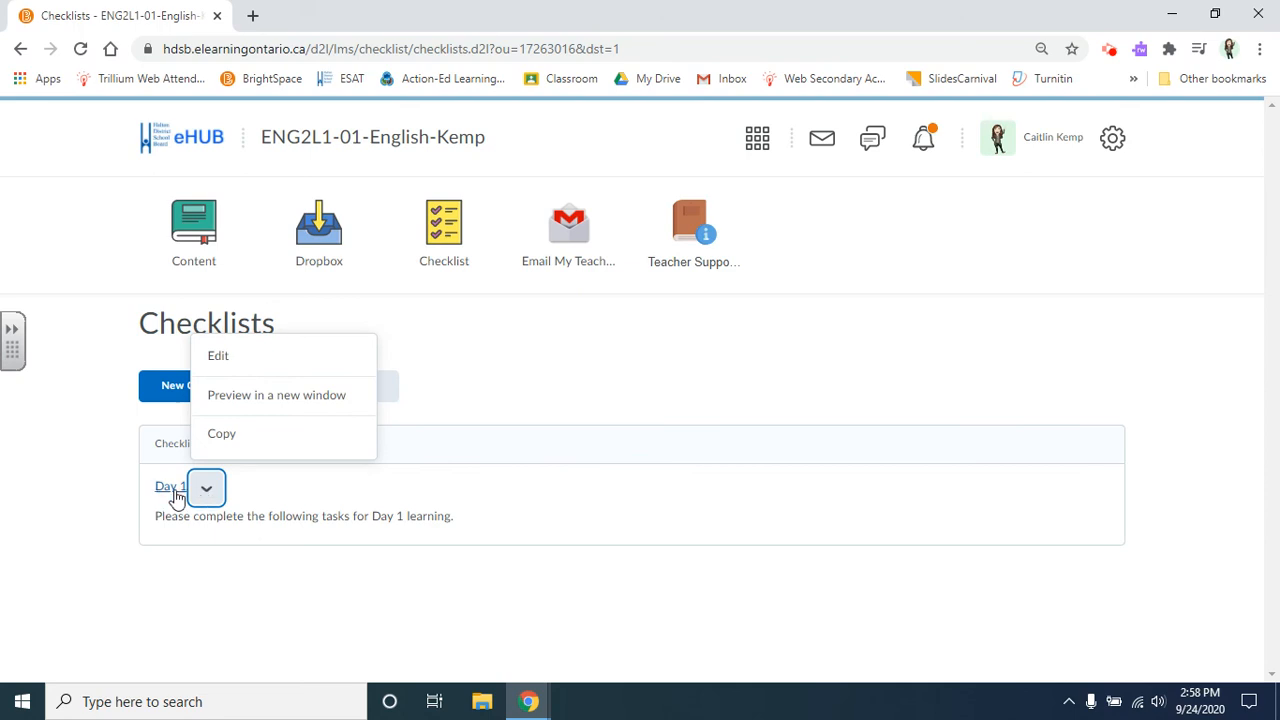
click(229, 400)
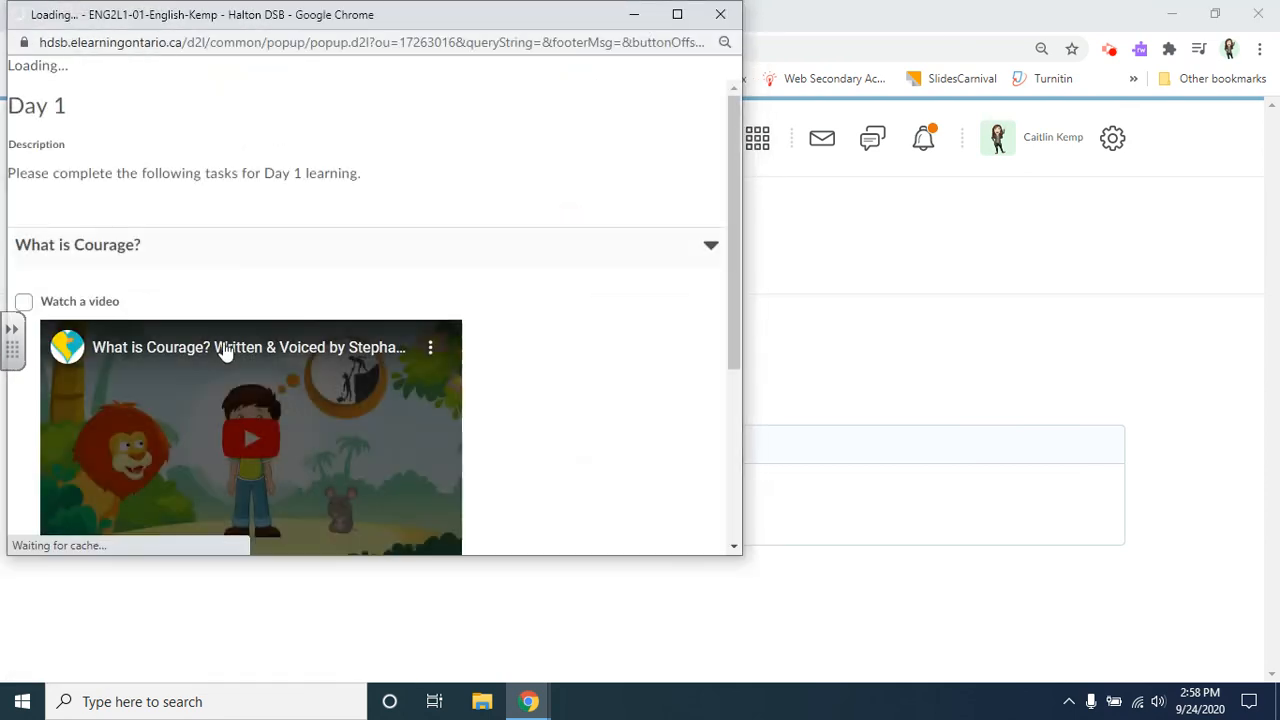
scroll(240, 249, down, 1)
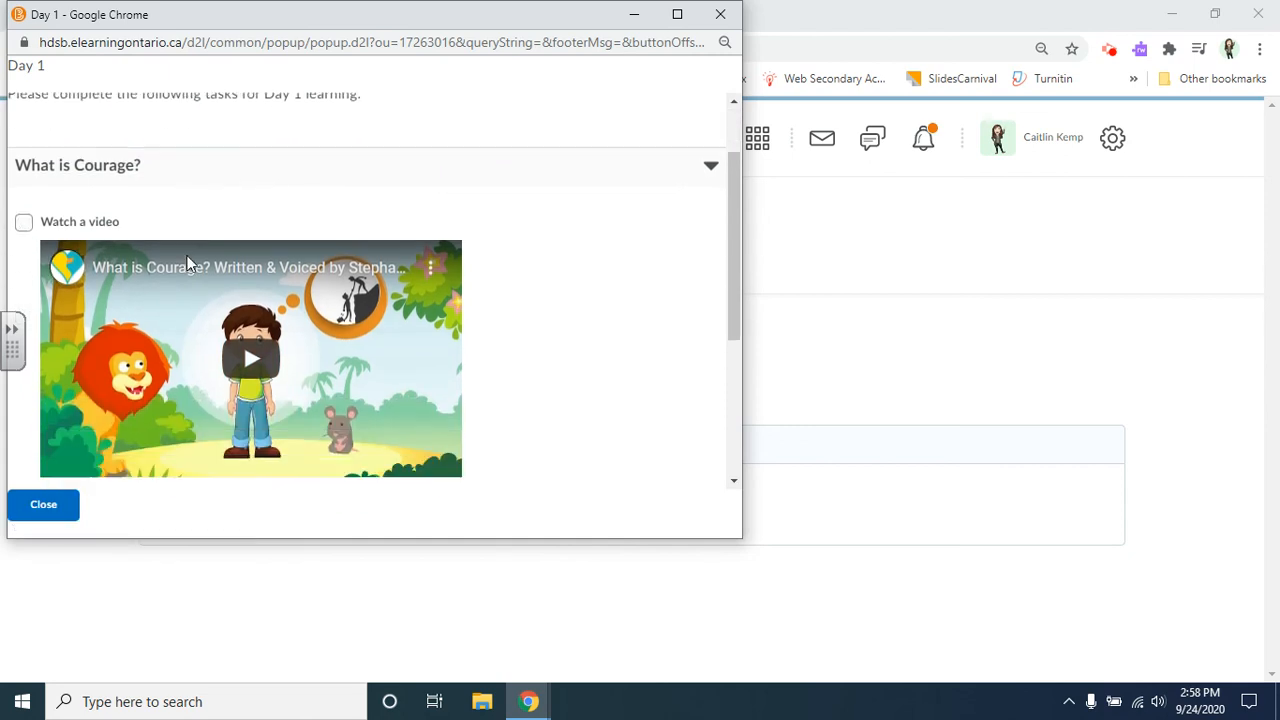
click(23, 222)
scroll(16, 286, down, 3)
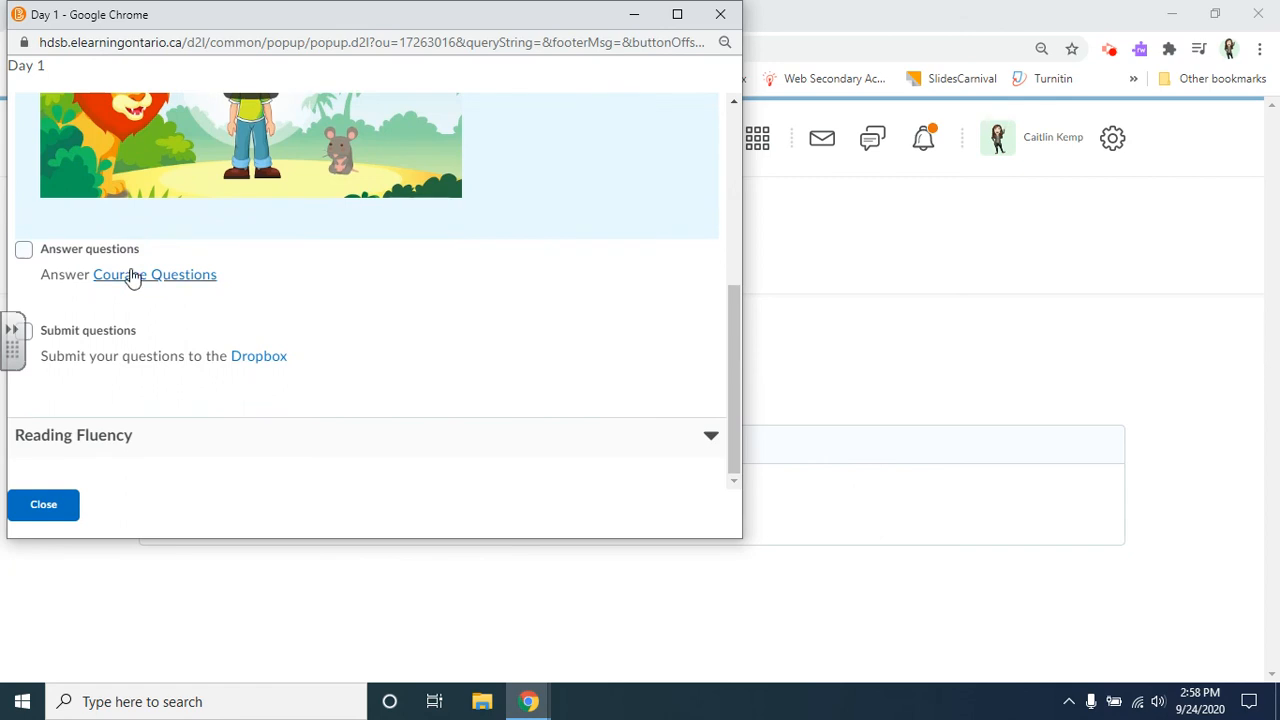
click(23, 251)
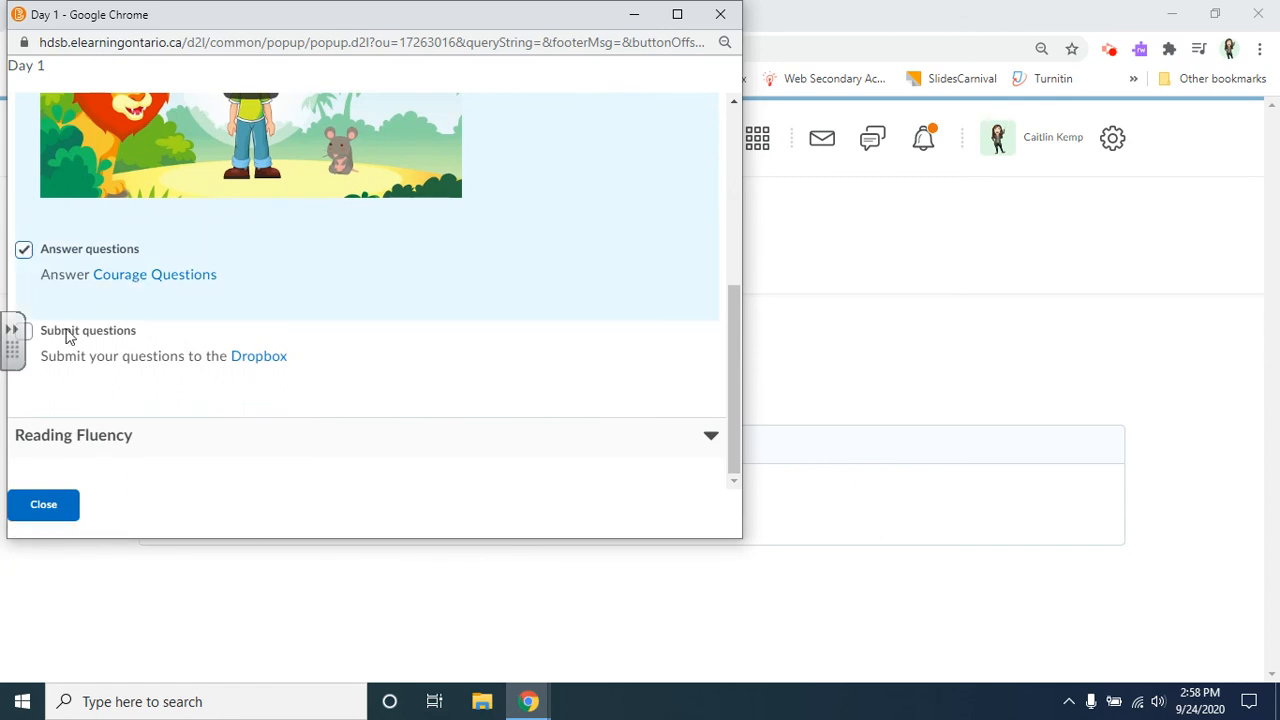
click(24, 333)
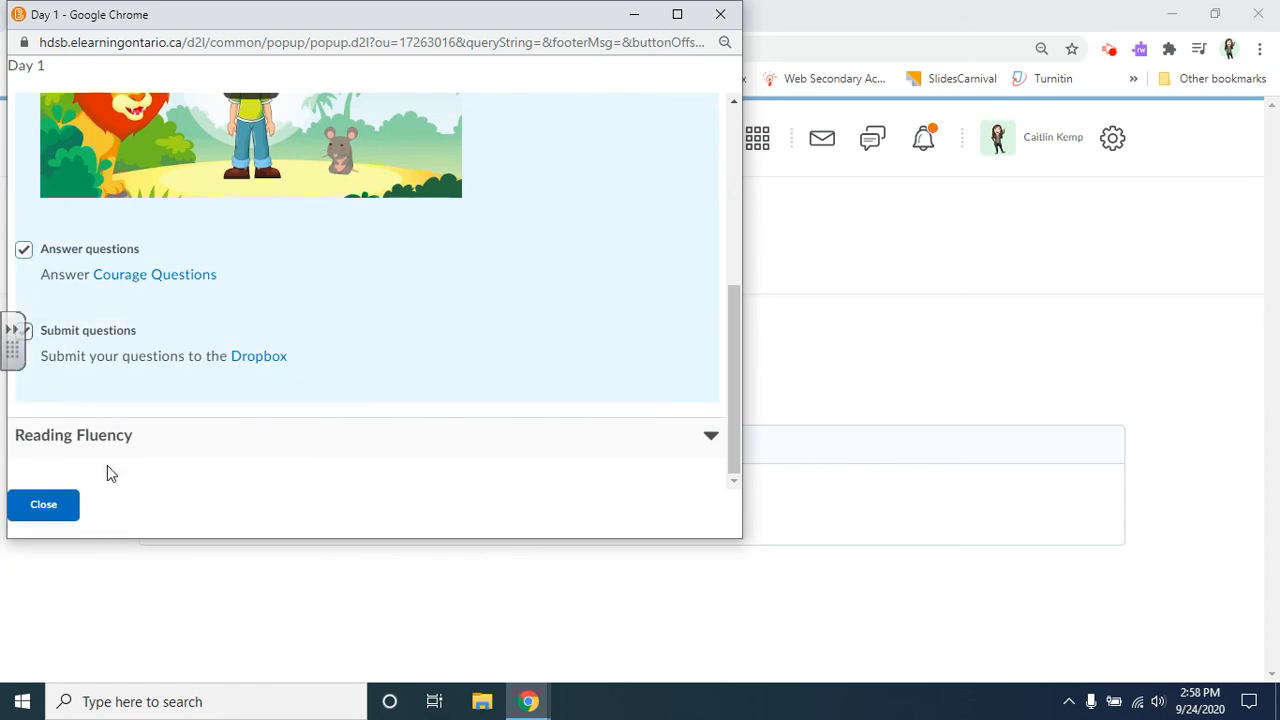